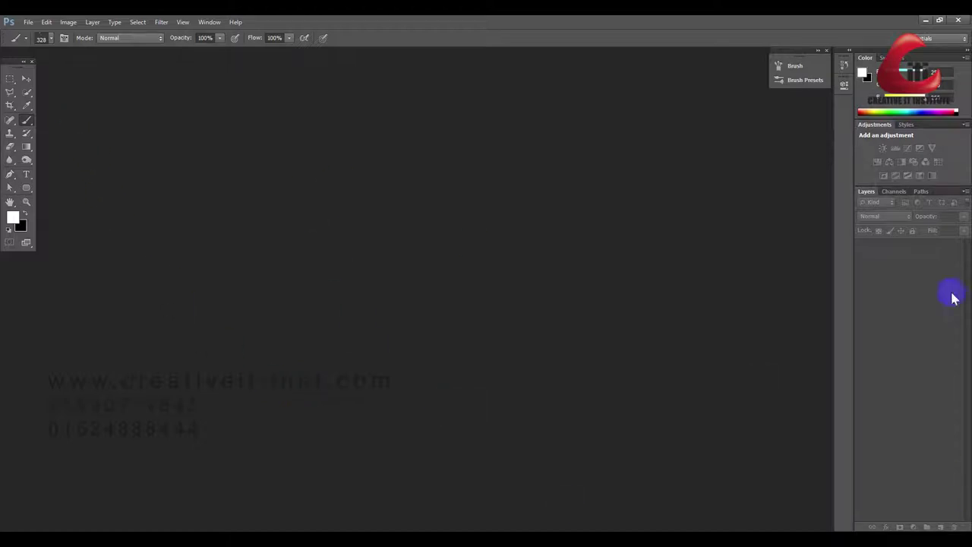
Step: Create a new white document with a width of 800
{"action": "left_click", "coordinate": [27, 23]}
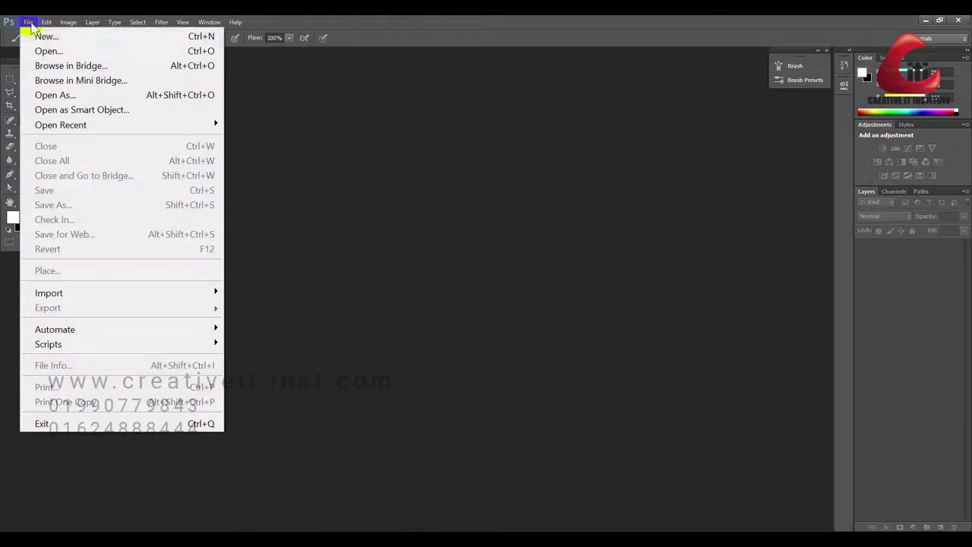
{"action": "left_click", "coordinate": [37, 34]}
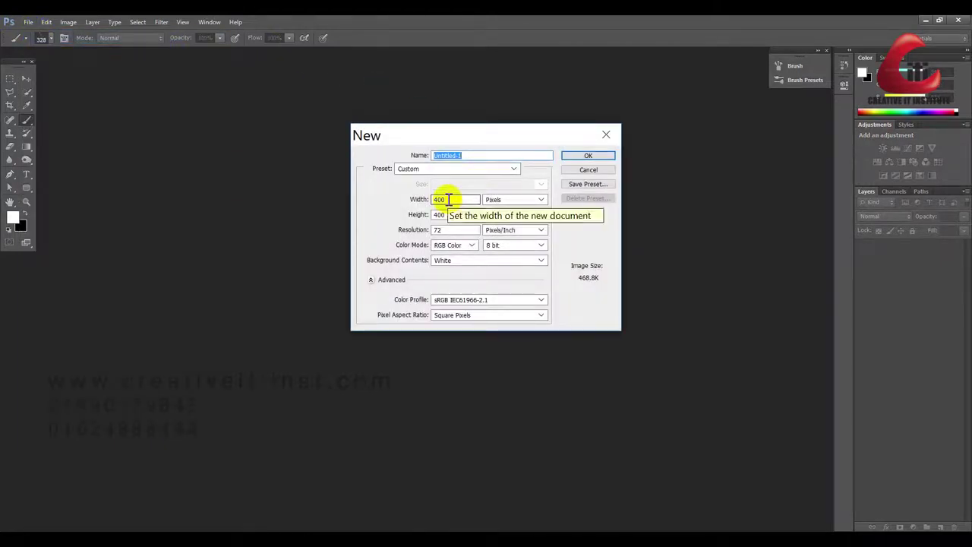
{"action": "left_click", "coordinate": [490, 199]}
{"action": "double_click", "coordinate": [451, 199]}
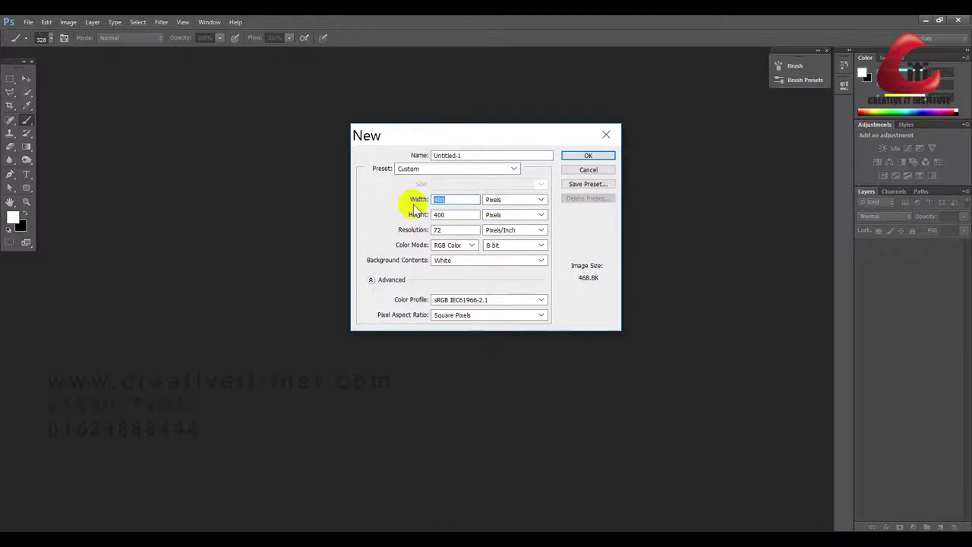
{"action": "type", "text": "800"}
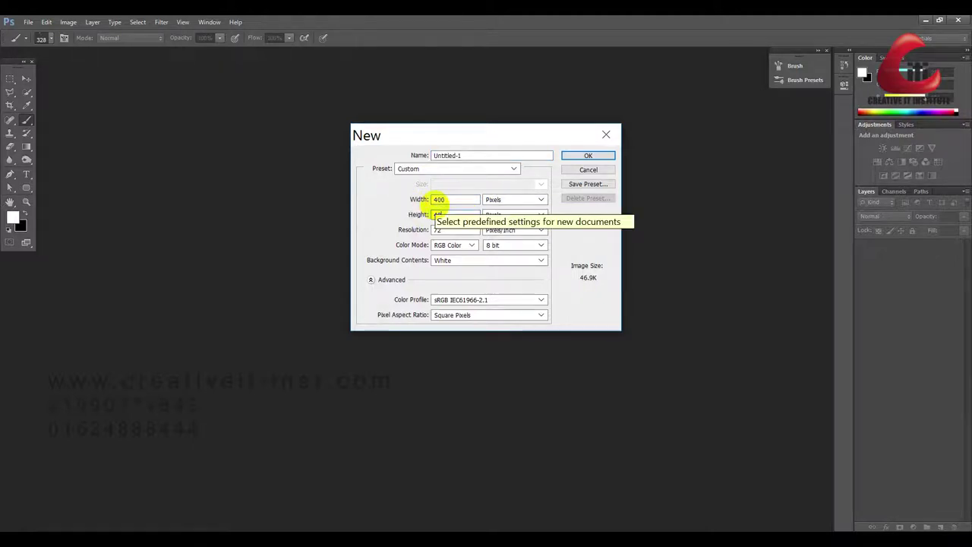
{"action": "left_click", "coordinate": [582, 154]}
Step: Add a new empty layer and set up a smaller brush with black as the painting colour
{"action": "key", "text": "v"}
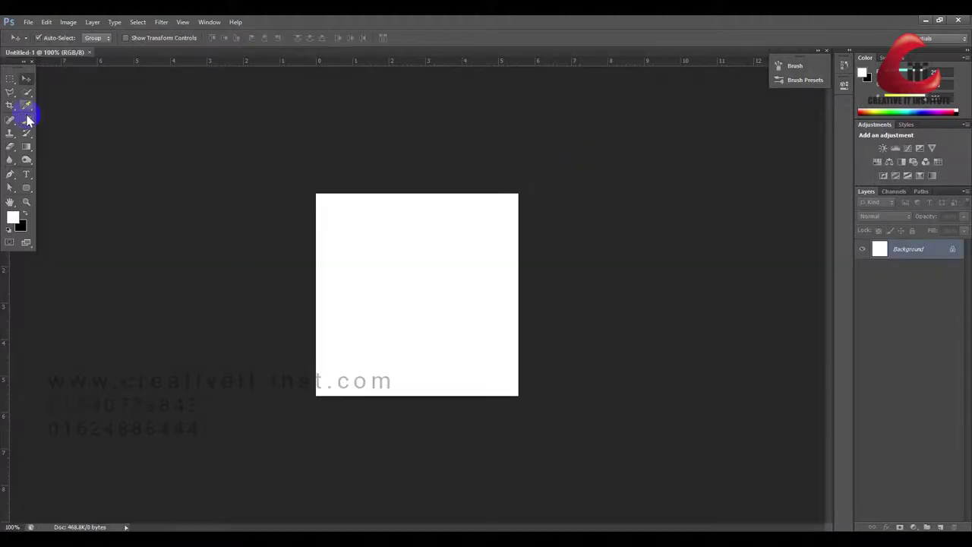
{"action": "left_click", "coordinate": [27, 119]}
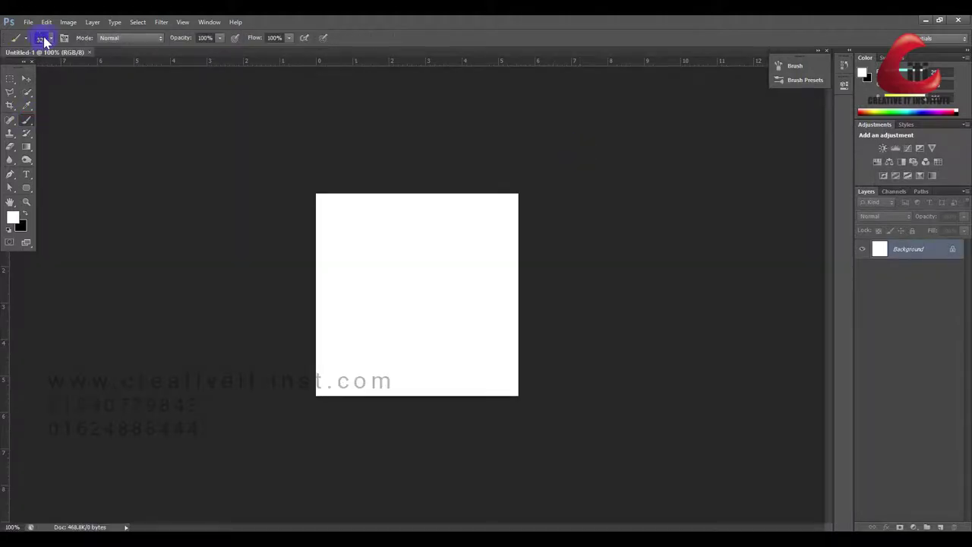
{"action": "key", "text": "ctrl+shift+alt+n"}
{"action": "left_click", "coordinate": [25, 216]}
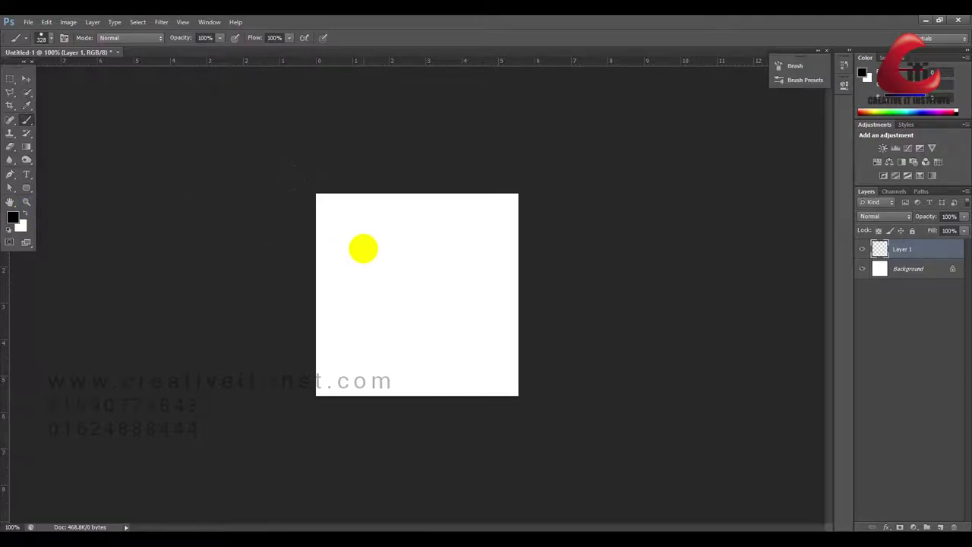
{"action": "key", "text": "bracketleft"}
{"action": "key", "text": "bracketleft"}
{"action": "key", "text": "bracketleft"}
{"action": "key", "text": "bracketleft"}
{"action": "key", "text": "bracketleft"}
{"action": "key", "text": "bracketleft"}
{"action": "key", "text": "bracketleft"}
{"action": "key", "text": "bracketleft"}
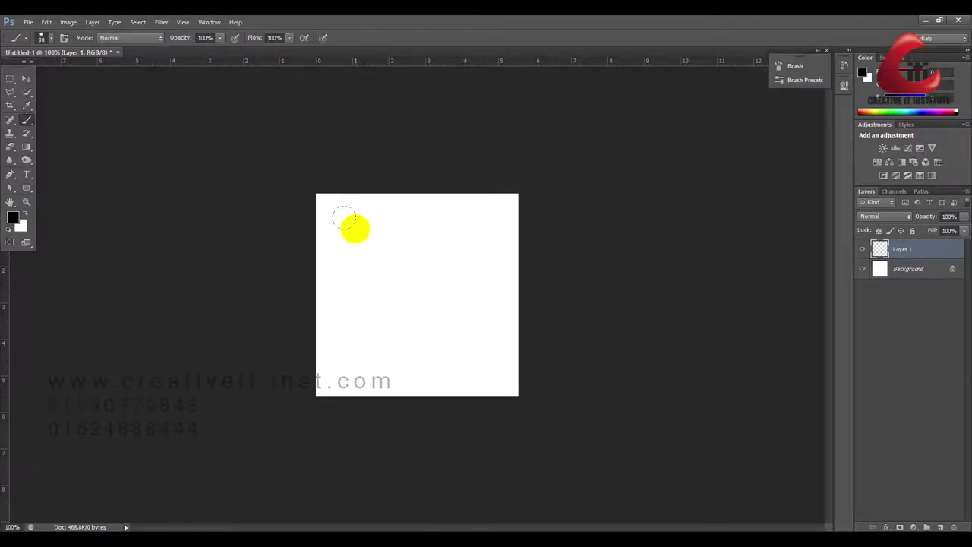
{"action": "left_click", "coordinate": [44, 37]}
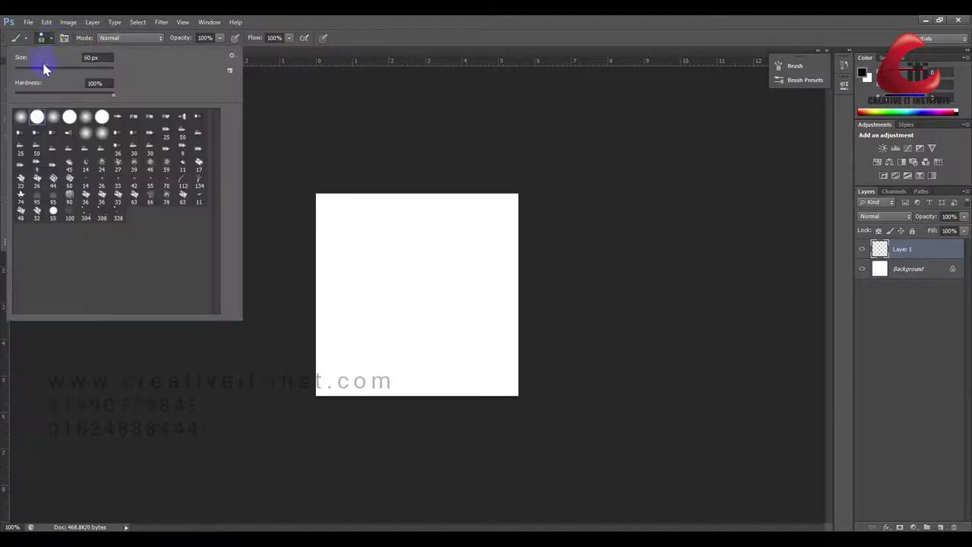
{"action": "left_click", "coordinate": [341, 219]}
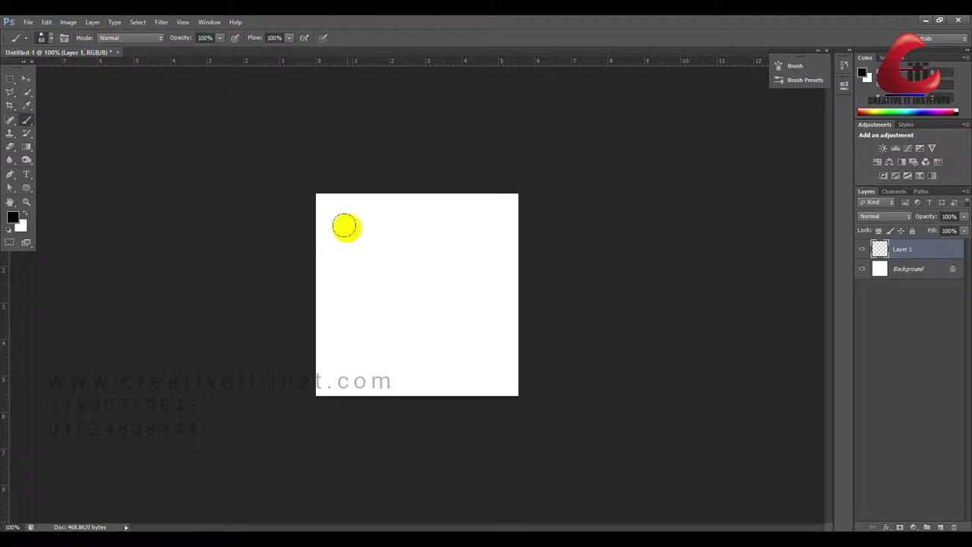
Step: Paint three black dots: a large one top-left, a small one lower right, a medium one centre
{"action": "left_click", "coordinate": [347, 228]}
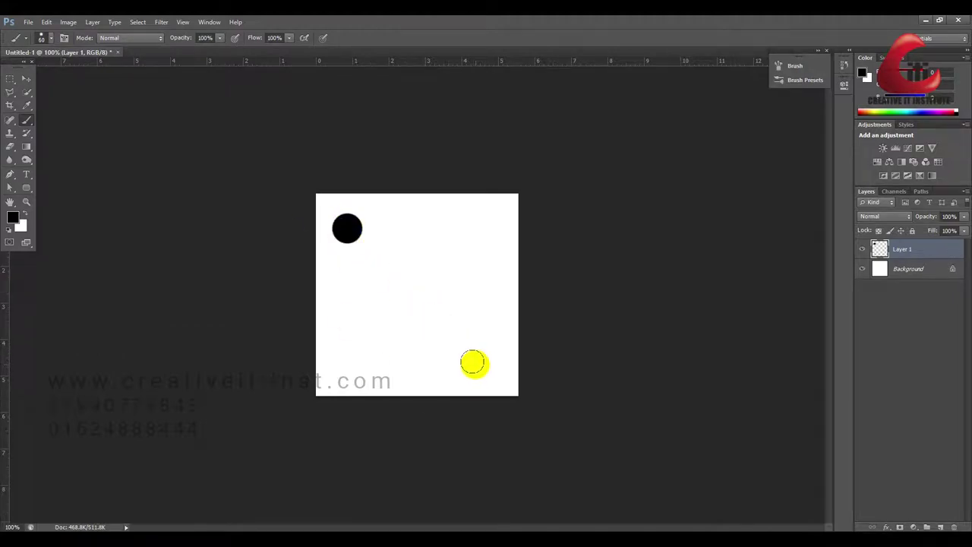
{"action": "key", "text": "bracketleft"}
{"action": "key", "text": "bracketleft"}
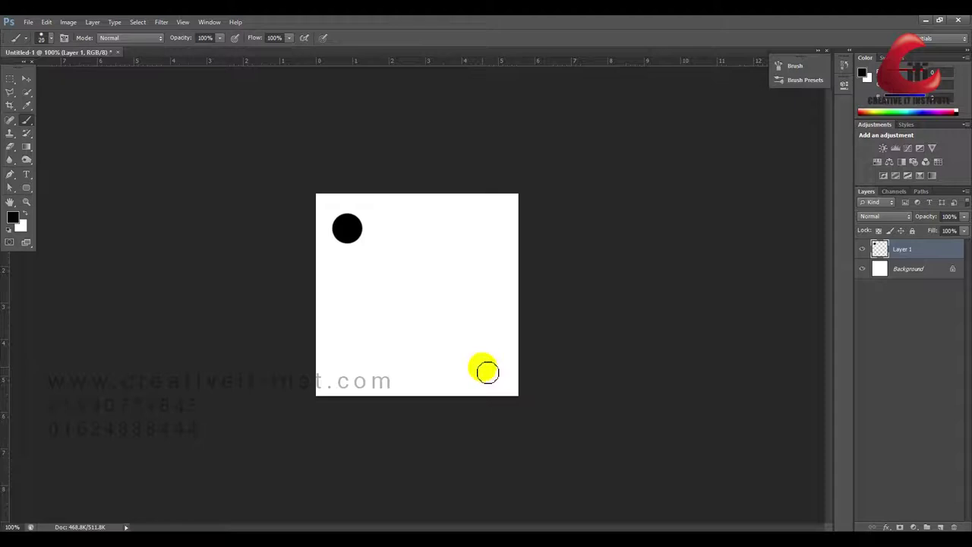
{"action": "left_click", "coordinate": [484, 368]}
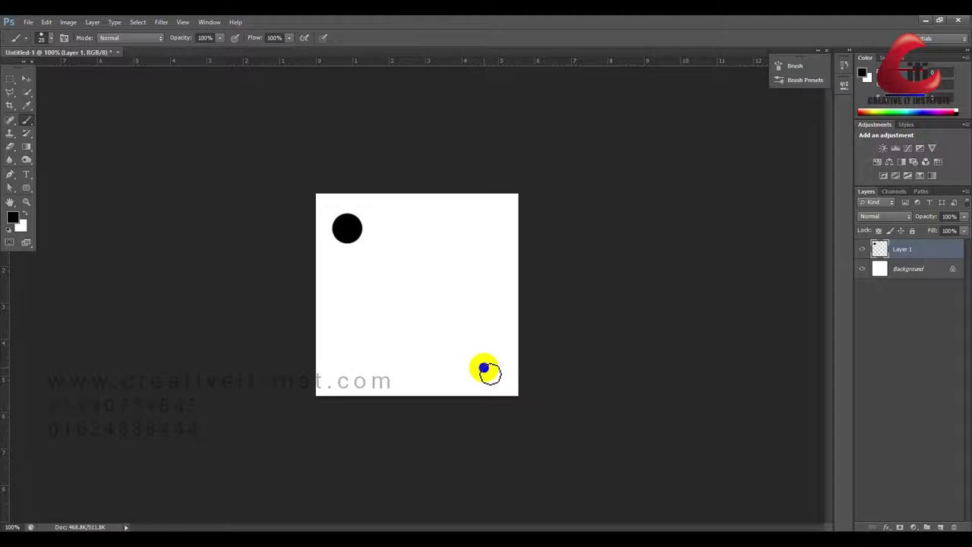
{"action": "left_click", "coordinate": [387, 317]}
Step: Define the painted dots as a new brush preset named 'cell'
{"action": "left_click", "coordinate": [46, 21]}
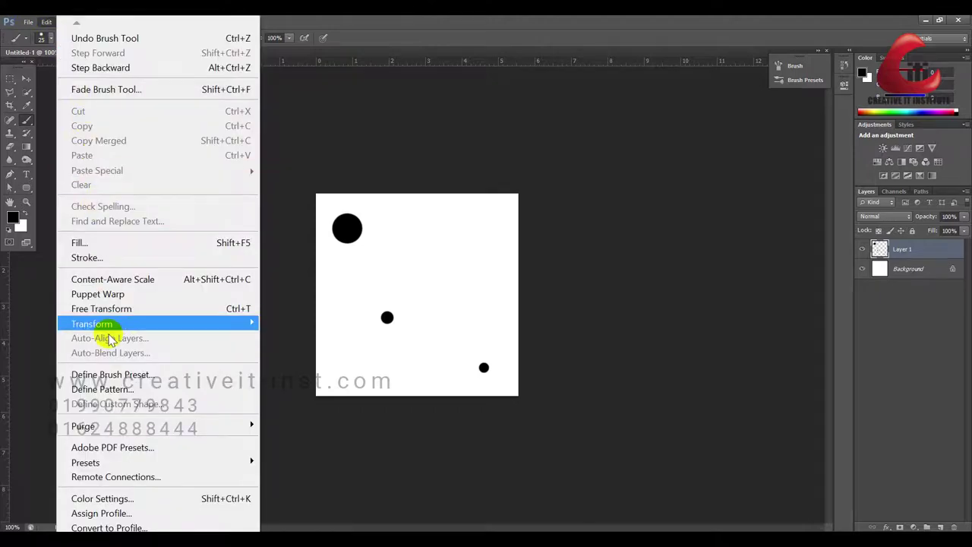
{"action": "left_click", "coordinate": [110, 374]}
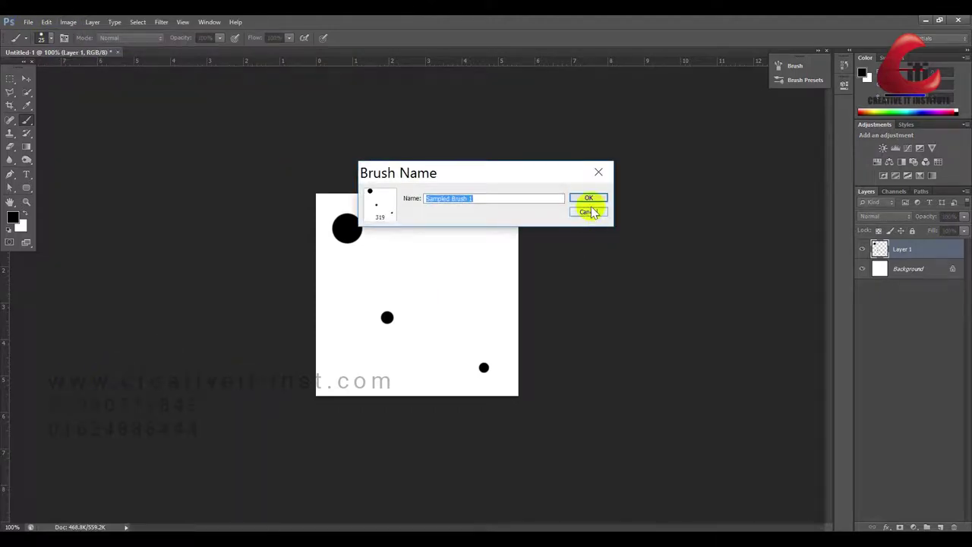
{"action": "type", "text": "cell"}
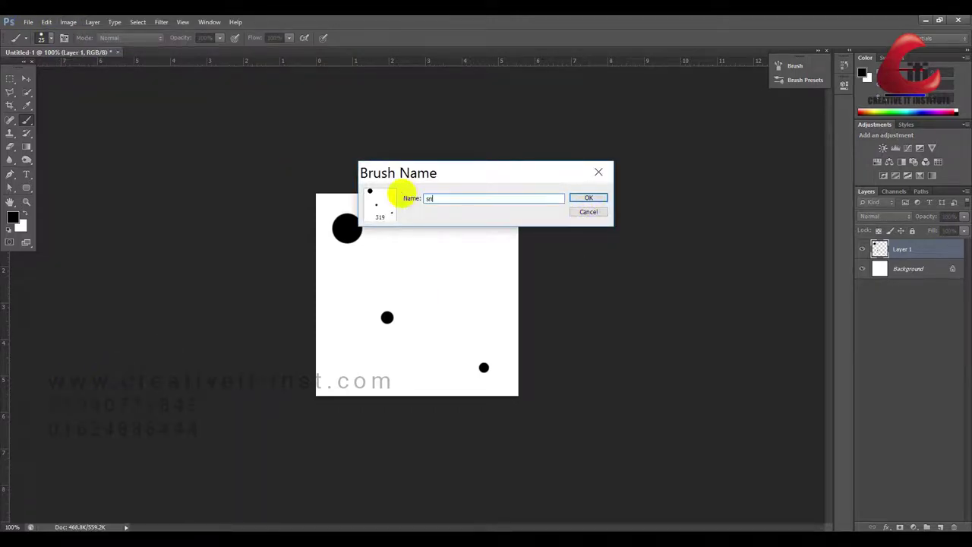
{"action": "left_click", "coordinate": [577, 197]}
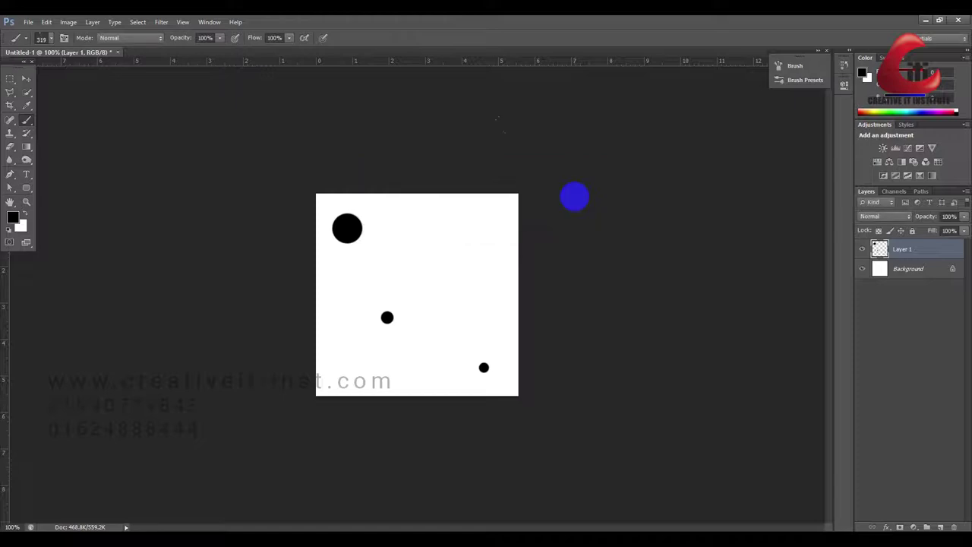
{"action": "left_click", "coordinate": [26, 78]}
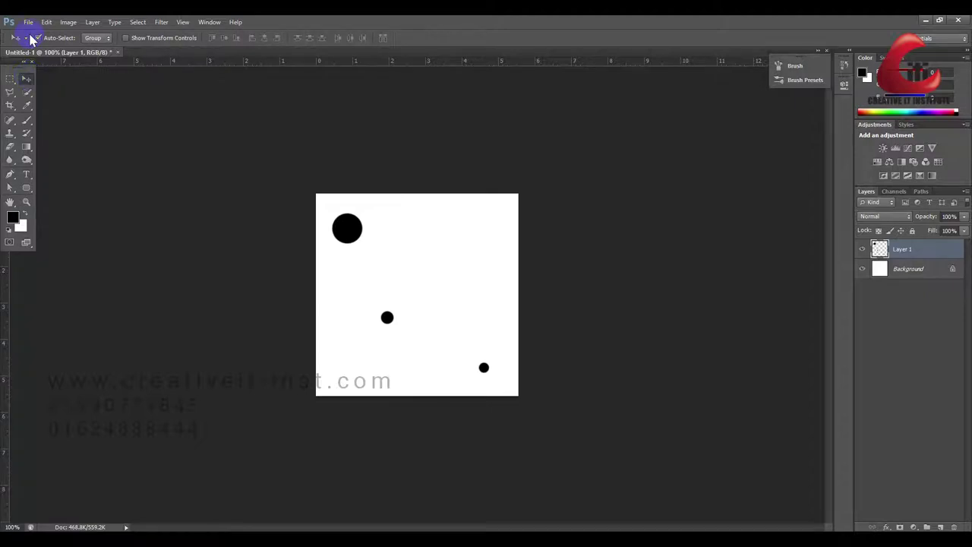
Step: Open Snow Image.jpg
{"action": "left_click", "coordinate": [29, 21]}
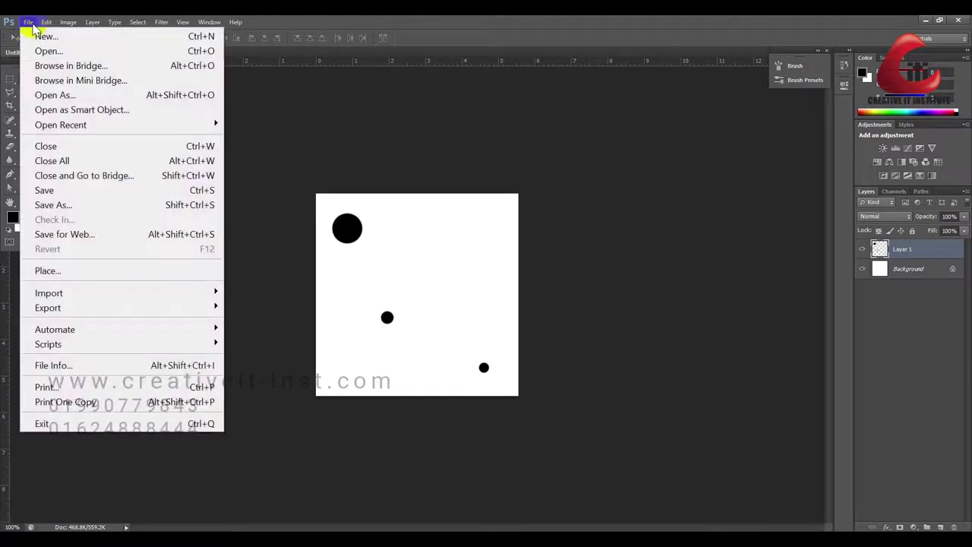
{"action": "left_click", "coordinate": [30, 49]}
{"action": "left_click", "coordinate": [388, 250]}
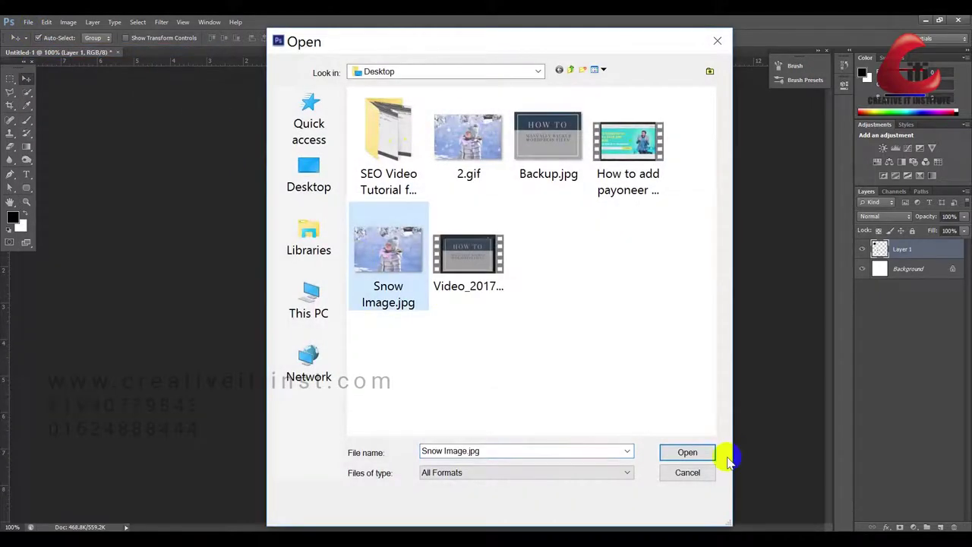
{"action": "left_click", "coordinate": [707, 451]}
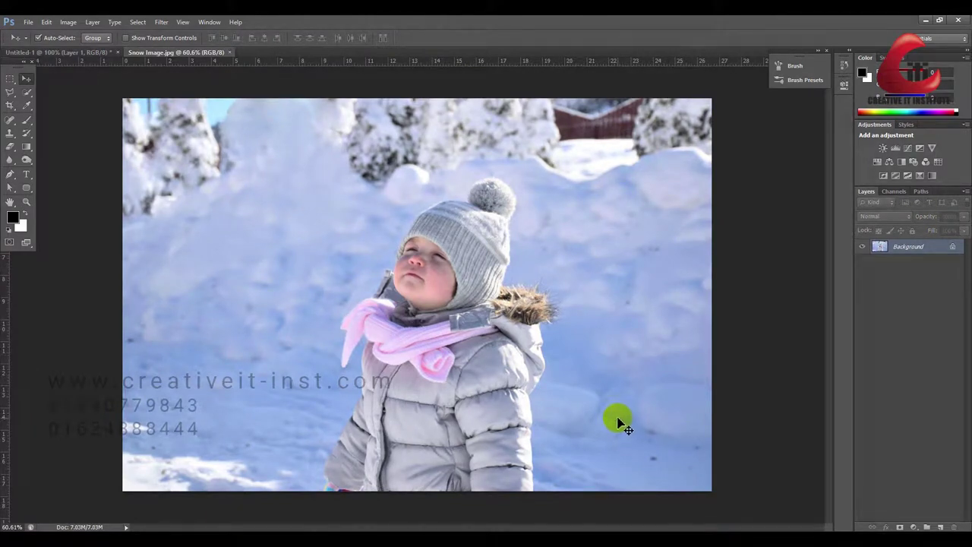
Step: Select the custom 319 px dot brush preset
{"action": "left_click", "coordinate": [27, 119]}
{"action": "right_click", "coordinate": [134, 215]}
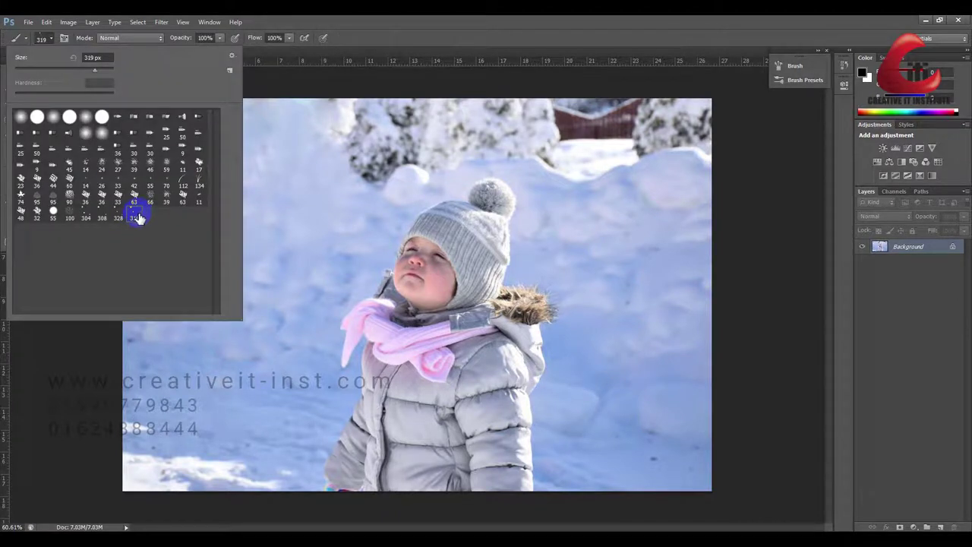
{"action": "left_click", "coordinate": [336, 77]}
{"action": "left_click", "coordinate": [931, 251]}
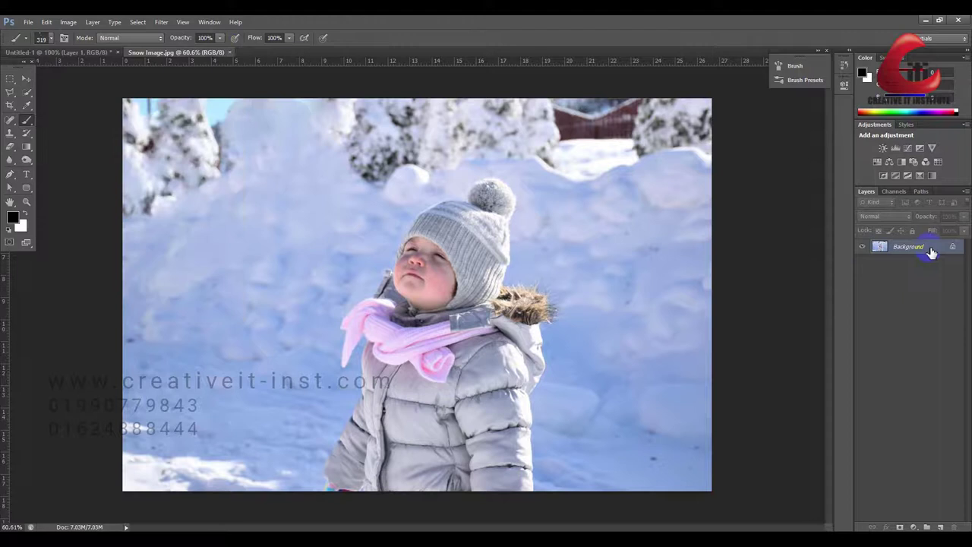
Step: Duplicate the Background, add an empty Layer 2, and set the brush size to 150 px
{"action": "key", "text": "ctrl+j"}
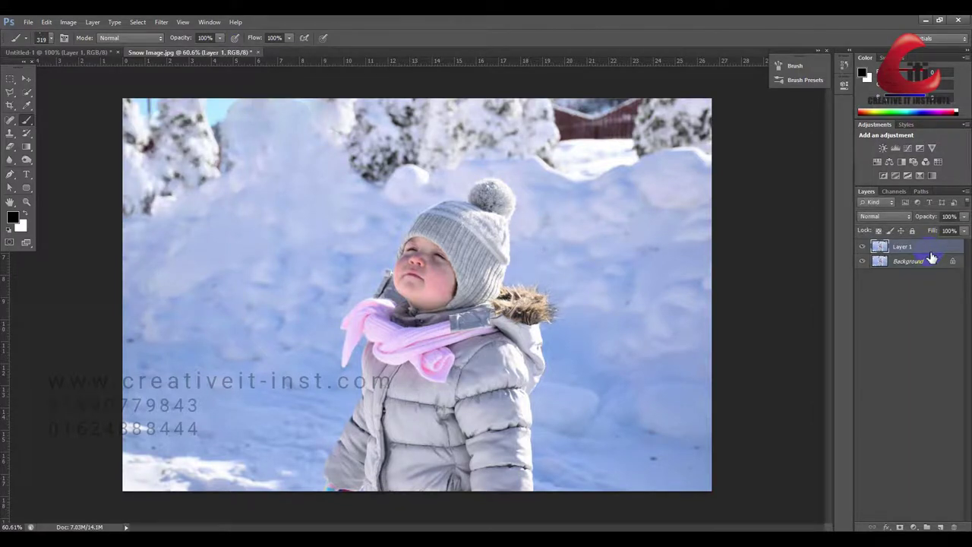
{"action": "left_click", "coordinate": [941, 527]}
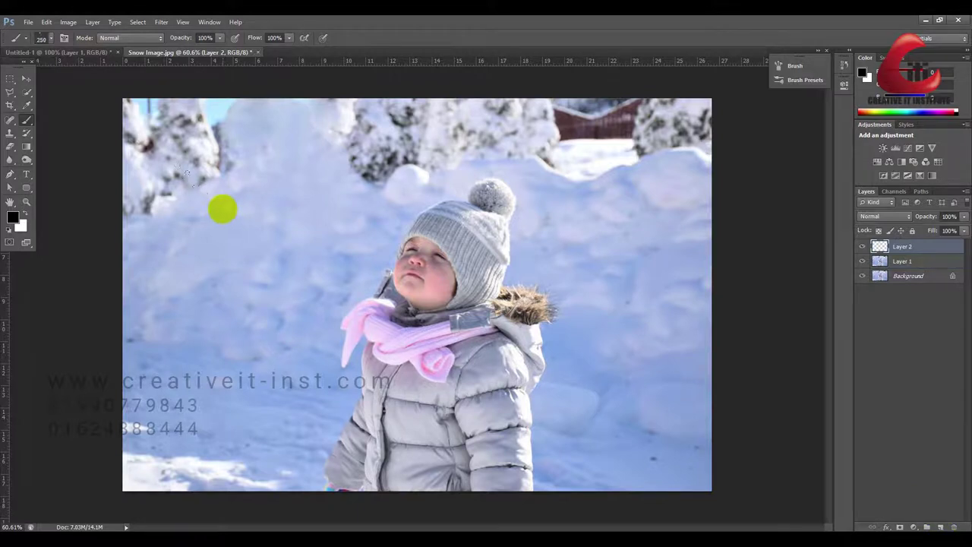
{"action": "left_click", "coordinate": [52, 38]}
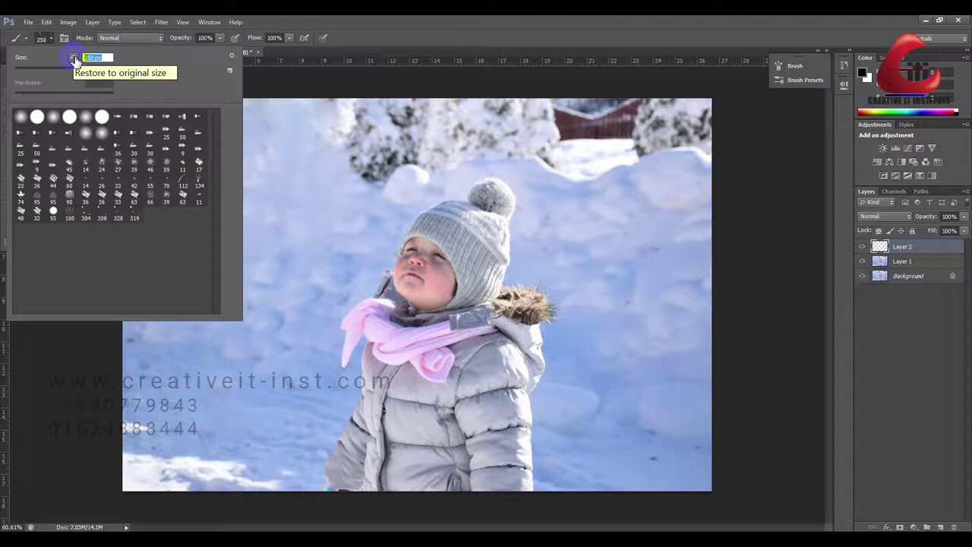
{"action": "type", "text": "286"}
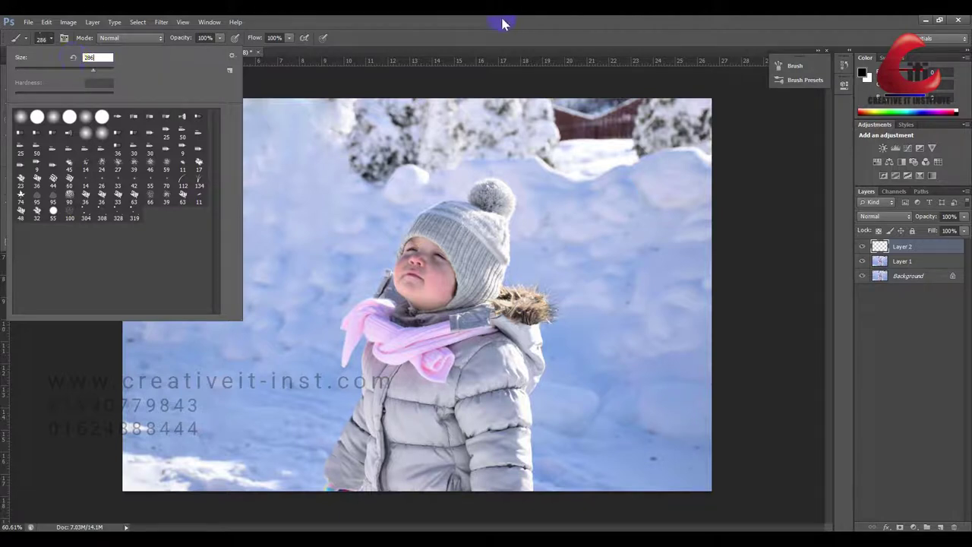
{"action": "key", "text": "Return"}
{"action": "key", "text": "bracketleft"}
{"action": "key", "text": "bracketleft"}
{"action": "key", "text": "bracketleft"}
{"action": "key", "text": "bracketleft"}
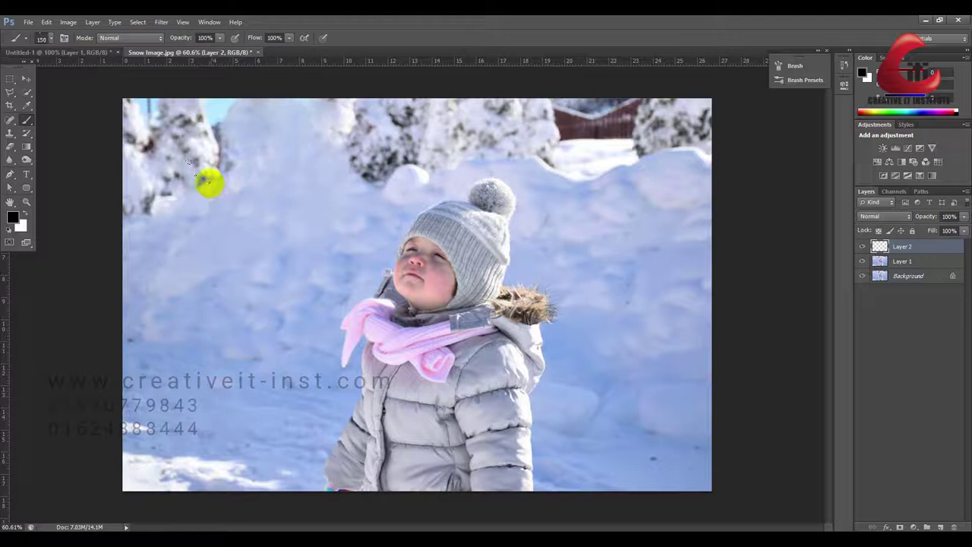
Step: Enable Shape Dynamics with maximum size jitter, about 96% roundness jitter and 81% minimum roundness
{"action": "left_click", "coordinate": [65, 38]}
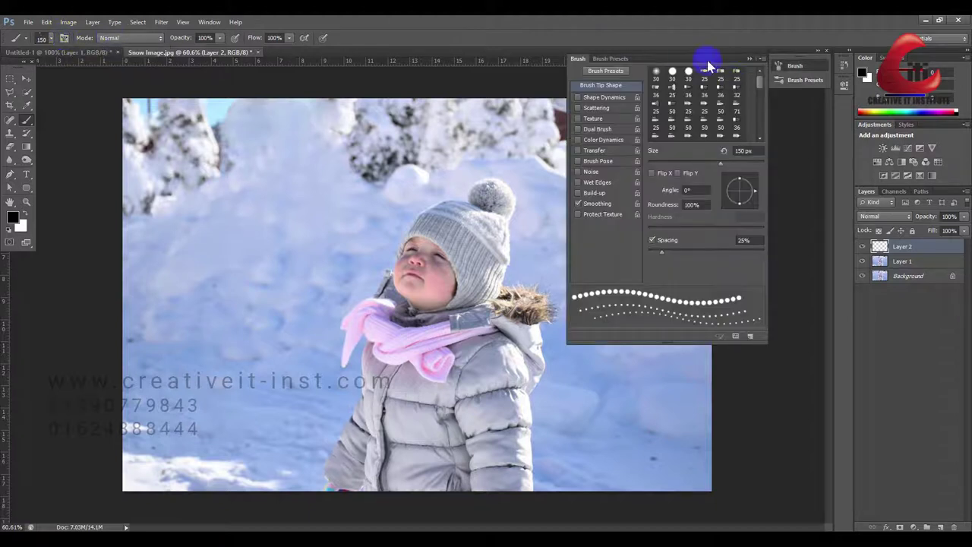
{"action": "left_click", "coordinate": [593, 99]}
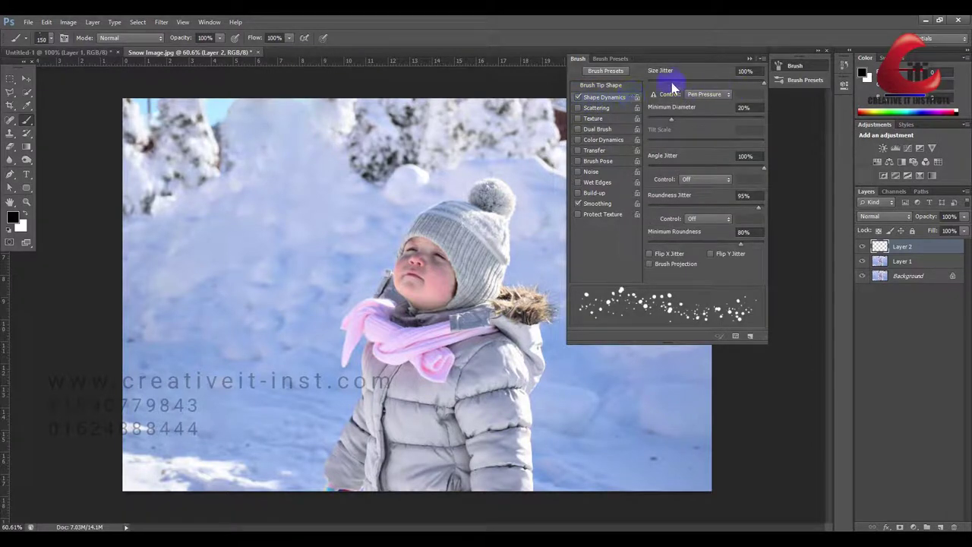
{"action": "left_click", "coordinate": [763, 83]}
{"action": "left_click", "coordinate": [755, 208]}
{"action": "left_click_drag", "start_coordinate": [757, 212], "coordinate": [757, 212]}
{"action": "left_click", "coordinate": [743, 245]}
{"action": "left_click_drag", "start_coordinate": [744, 249], "coordinate": [743, 248]}
Step: Turn on Both Axes scattering and Transfer opacity jitter, and set brush spacing to 60%
{"action": "left_click", "coordinate": [596, 110]}
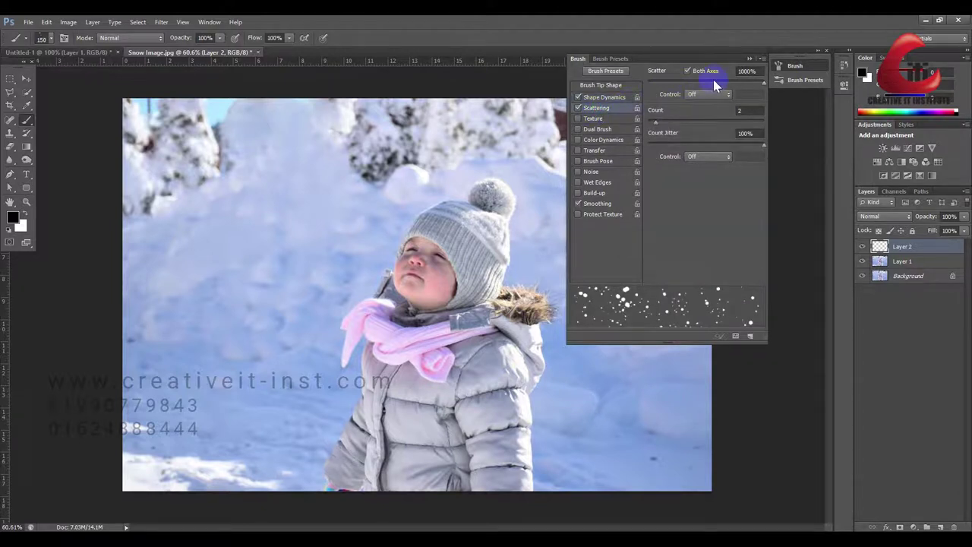
{"action": "left_click", "coordinate": [687, 72]}
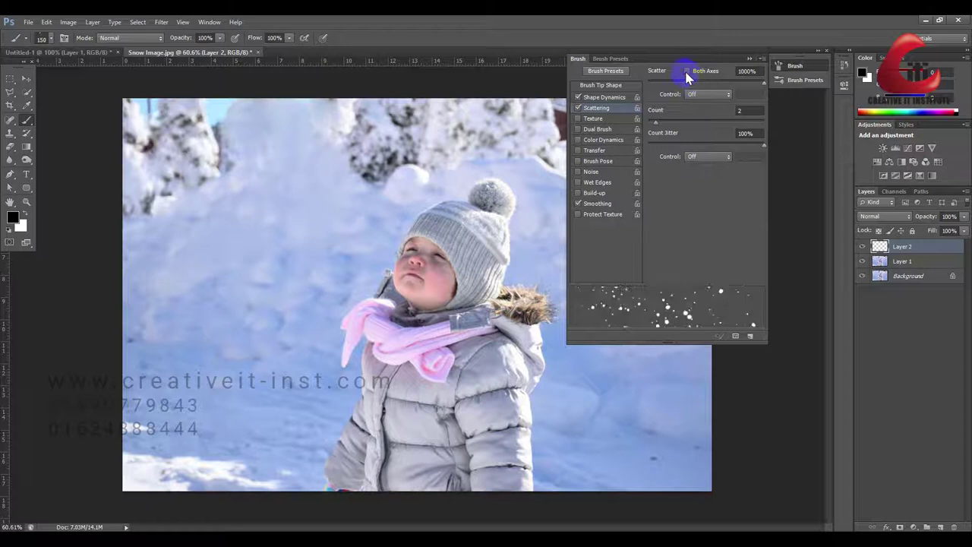
{"action": "left_click", "coordinate": [687, 72]}
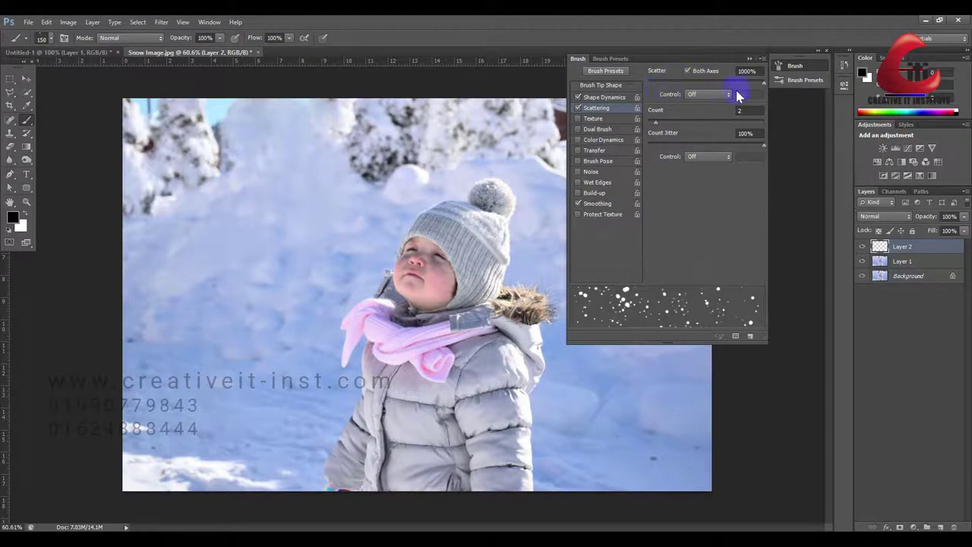
{"action": "left_click", "coordinate": [593, 151]}
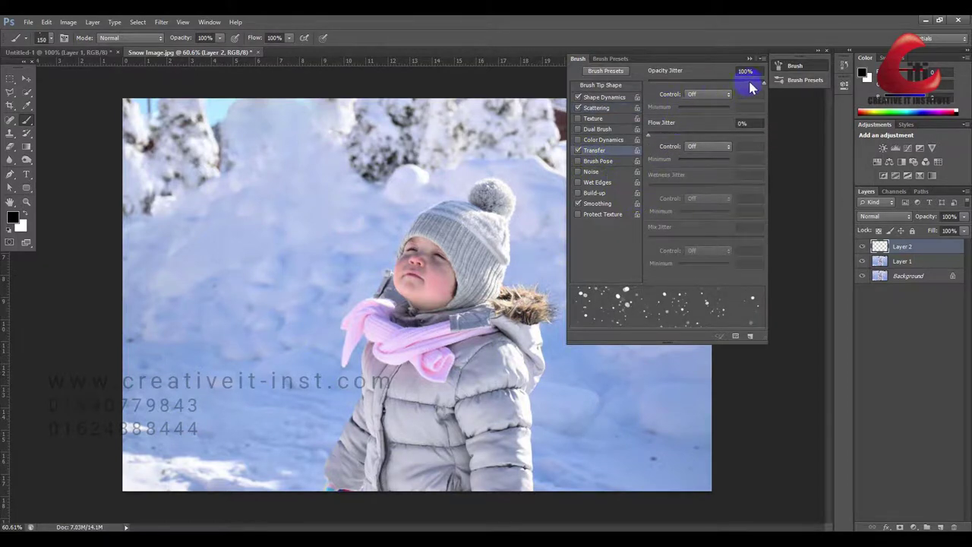
{"action": "left_click", "coordinate": [600, 88]}
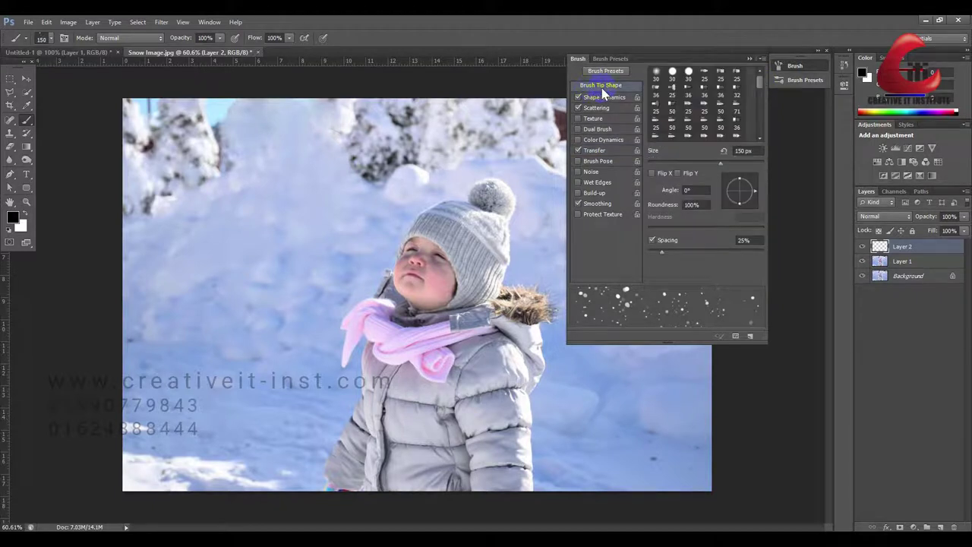
{"action": "left_click_drag", "start_coordinate": [662, 254], "coordinate": [678, 253]}
Step: Undo the black test dabs and paint white snowflakes across the photo on Layer 2
{"action": "left_click", "coordinate": [190, 171]}
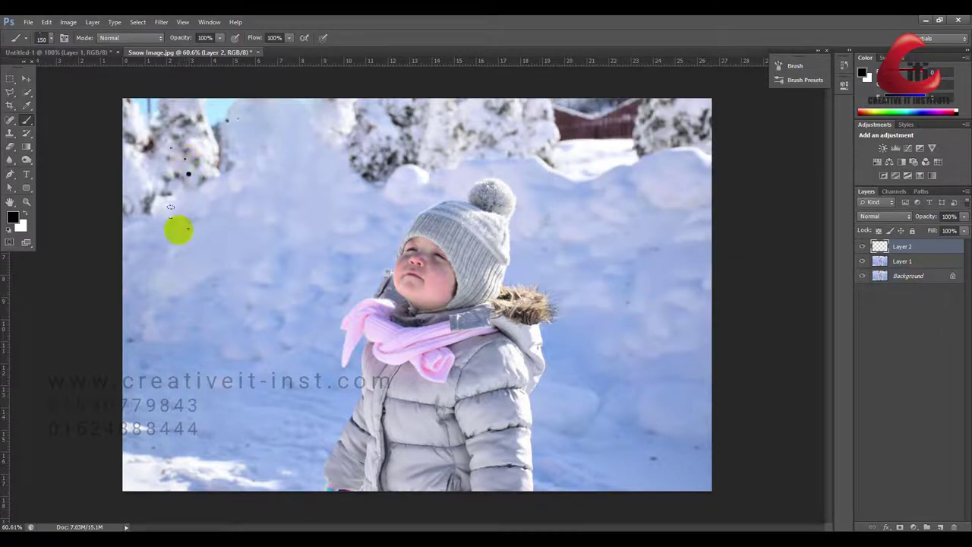
{"action": "left_click", "coordinate": [26, 218]}
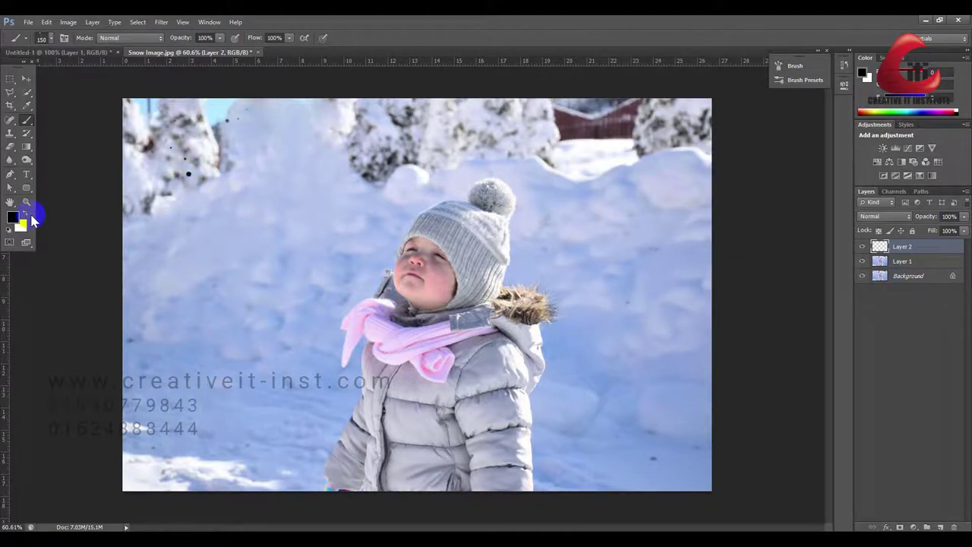
{"action": "key", "text": "ctrl+z"}
{"action": "left_click", "coordinate": [27, 214]}
{"action": "mouse_move", "coordinate": [143, 172]}
{"action": "left_mouse_down"}
{"action": "mouse_move", "coordinate": [180, 171]}
{"action": "mouse_move", "coordinate": [167, 262]}
{"action": "mouse_move", "coordinate": [271, 202]}
{"action": "mouse_move", "coordinate": [243, 350]}
{"action": "mouse_move", "coordinate": [382, 361]}
{"action": "mouse_move", "coordinate": [588, 226]}
{"action": "mouse_move", "coordinate": [342, 430]}
{"action": "mouse_move", "coordinate": [184, 410]}
{"action": "mouse_move", "coordinate": [211, 171]}
{"action": "mouse_move", "coordinate": [169, 155]}
{"action": "mouse_move", "coordinate": [212, 236]}
{"action": "mouse_move", "coordinate": [202, 282]}
{"action": "mouse_move", "coordinate": [410, 281]}
{"action": "left_mouse_up"}
{"action": "mouse_move", "coordinate": [393, 152]}
{"action": "left_mouse_down"}
{"action": "mouse_move", "coordinate": [352, 198]}
{"action": "mouse_move", "coordinate": [642, 161]}
{"action": "mouse_move", "coordinate": [656, 261]}
{"action": "mouse_move", "coordinate": [654, 345]}
{"action": "mouse_move", "coordinate": [621, 384]}
{"action": "mouse_move", "coordinate": [587, 392]}
{"action": "mouse_move", "coordinate": [355, 229]}
{"action": "mouse_move", "coordinate": [375, 159]}
{"action": "mouse_move", "coordinate": [359, 143]}
{"action": "mouse_move", "coordinate": [244, 121]}
{"action": "mouse_move", "coordinate": [213, 343]}
{"action": "mouse_move", "coordinate": [609, 159]}
{"action": "mouse_move", "coordinate": [564, 384]}
{"action": "left_mouse_up"}
Step: Paint larger snowflakes on new Layers 3 and 4, the last with a 500 px brush
{"action": "left_click", "coordinate": [941, 526]}
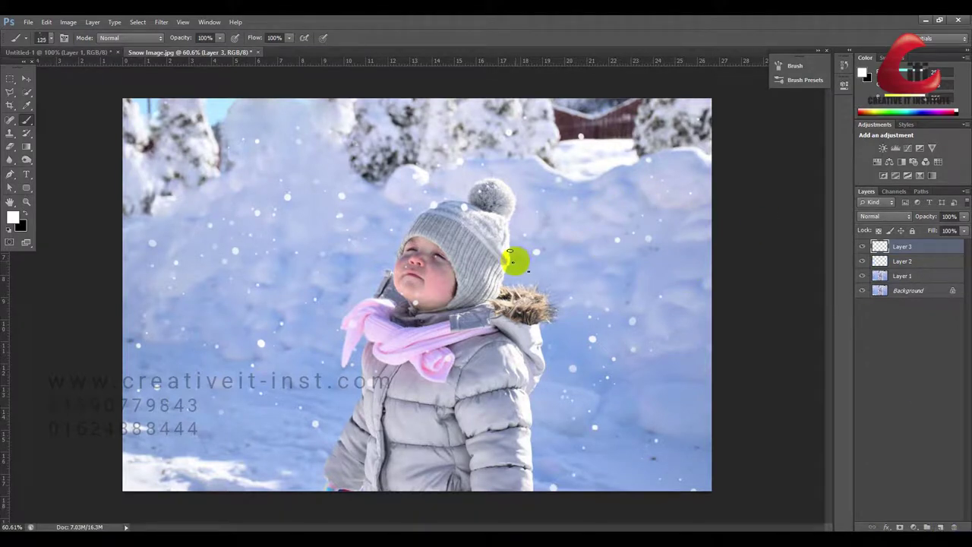
{"action": "key", "text": "bracketright"}
{"action": "key", "text": "bracketright"}
{"action": "key", "text": "bracketright"}
{"action": "key", "text": "bracketright"}
{"action": "key", "text": "bracketright"}
{"action": "mouse_move", "coordinate": [514, 262]}
{"action": "left_mouse_down"}
{"action": "mouse_move", "coordinate": [276, 230]}
{"action": "mouse_move", "coordinate": [660, 397]}
{"action": "mouse_move", "coordinate": [668, 391]}
{"action": "left_mouse_up"}
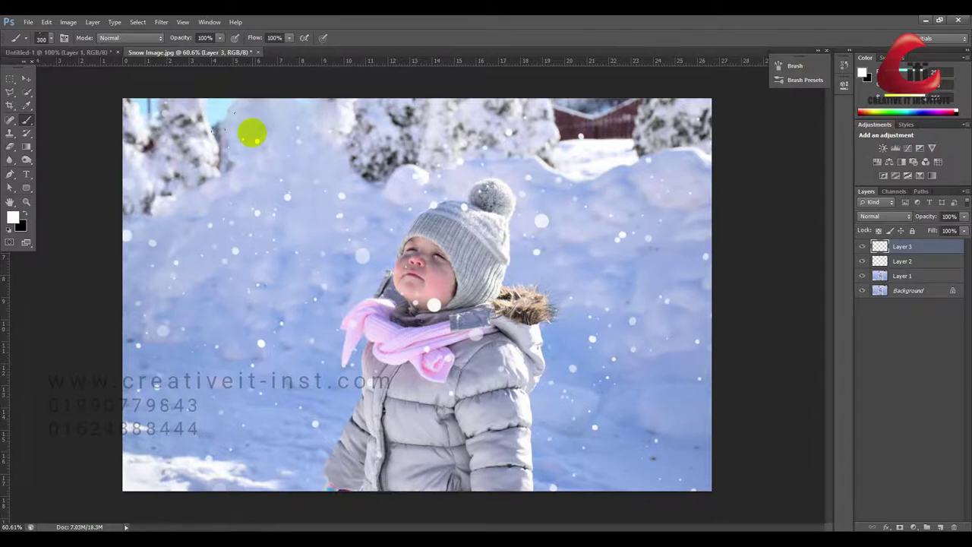
{"action": "left_click", "coordinate": [944, 525]}
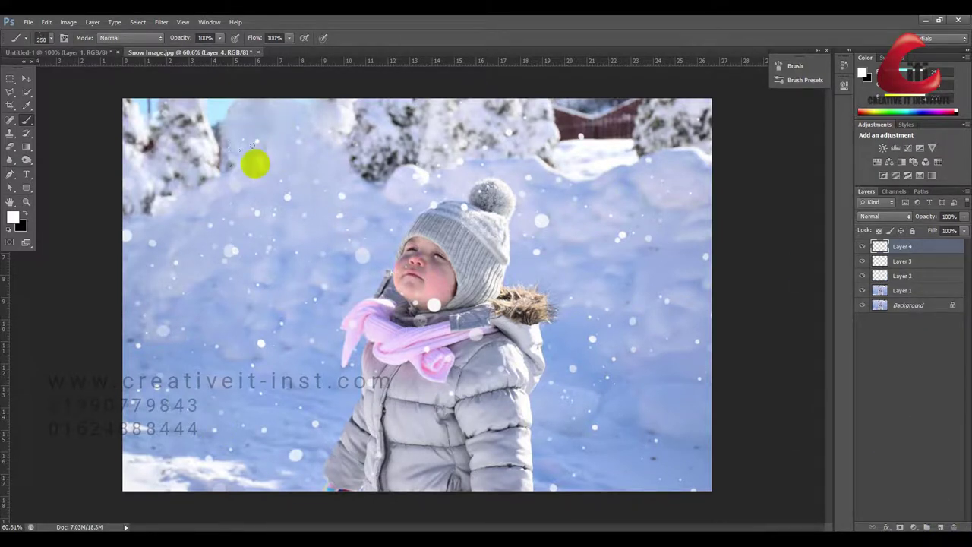
{"action": "key", "text": "bracketleft"}
{"action": "key", "text": "bracketright"}
{"action": "key", "text": "bracketright"}
{"action": "key", "text": "bracketright"}
{"action": "key", "text": "bracketright"}
{"action": "left_click", "coordinate": [306, 377]}
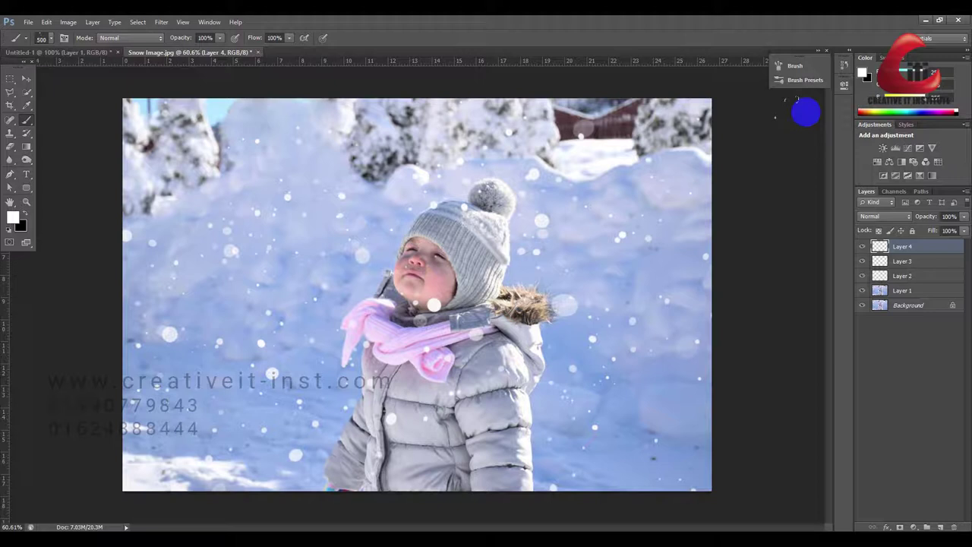
Step: Apply a 1.4-pixel Gaussian Blur to the Layer 2 snowflakes
{"action": "left_click", "coordinate": [910, 278]}
{"action": "left_click", "coordinate": [161, 22]}
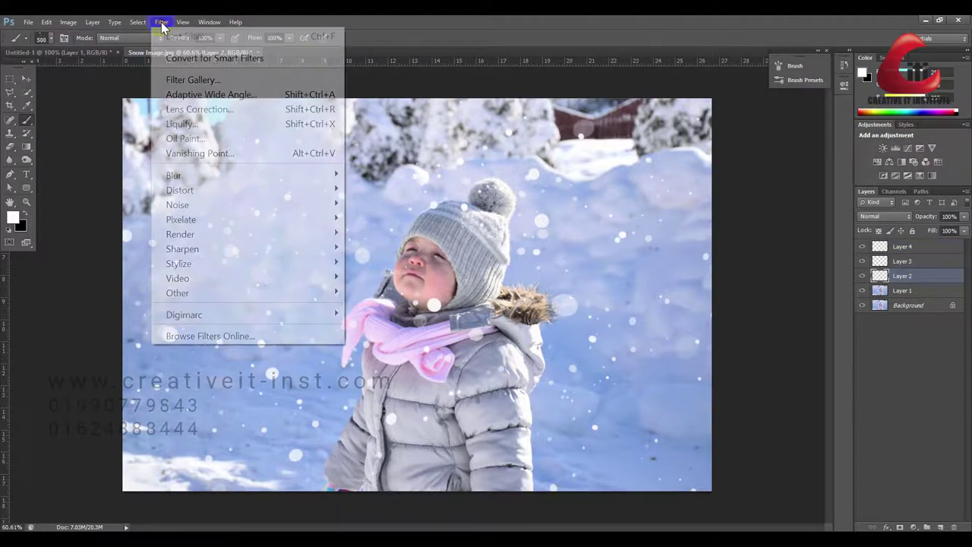
{"action": "mouse_move", "coordinate": [241, 180]}
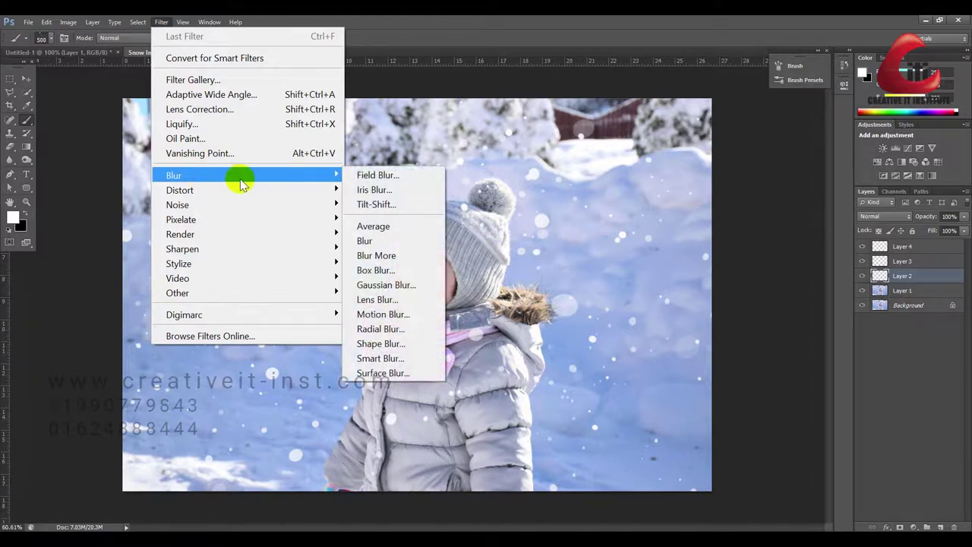
{"action": "left_click", "coordinate": [393, 285]}
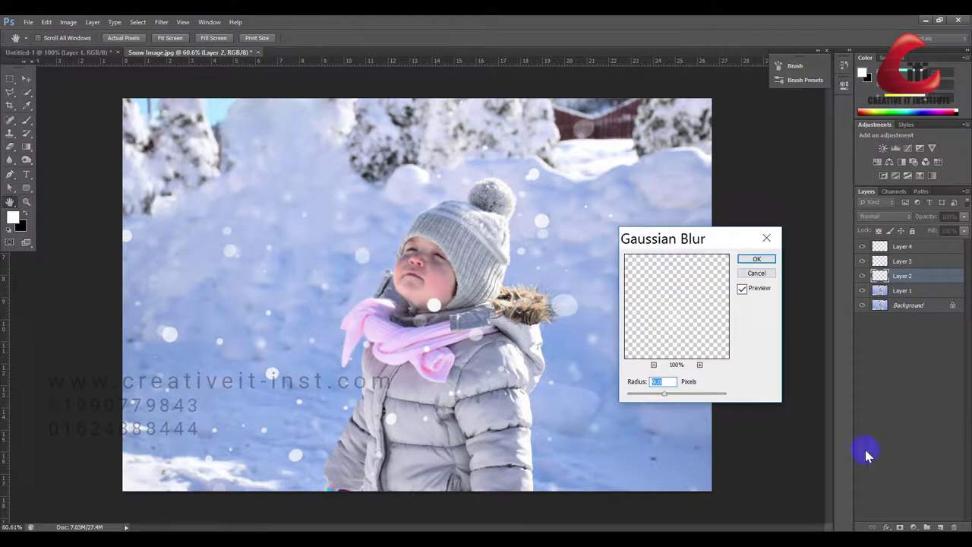
{"action": "left_click_drag", "start_coordinate": [663, 393], "coordinate": [651, 395]}
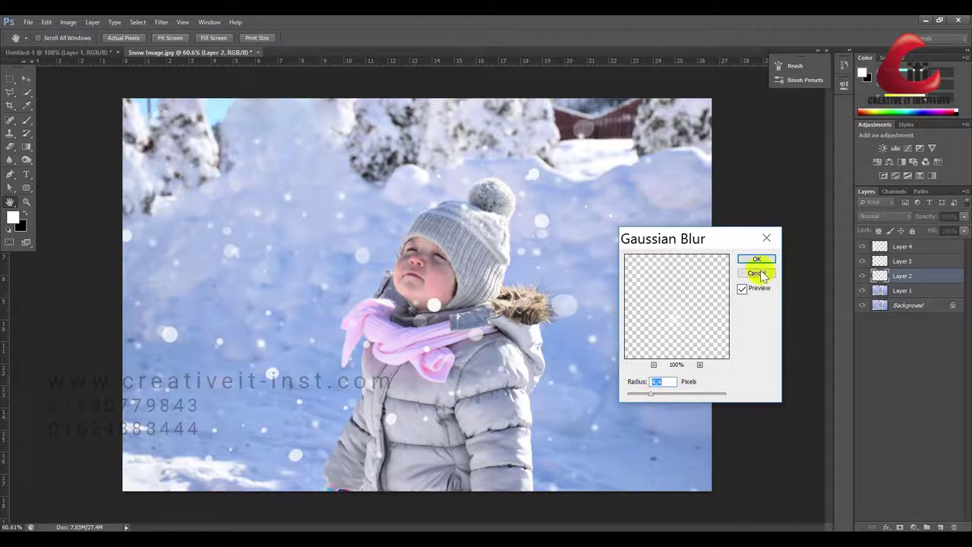
{"action": "left_click", "coordinate": [756, 259]}
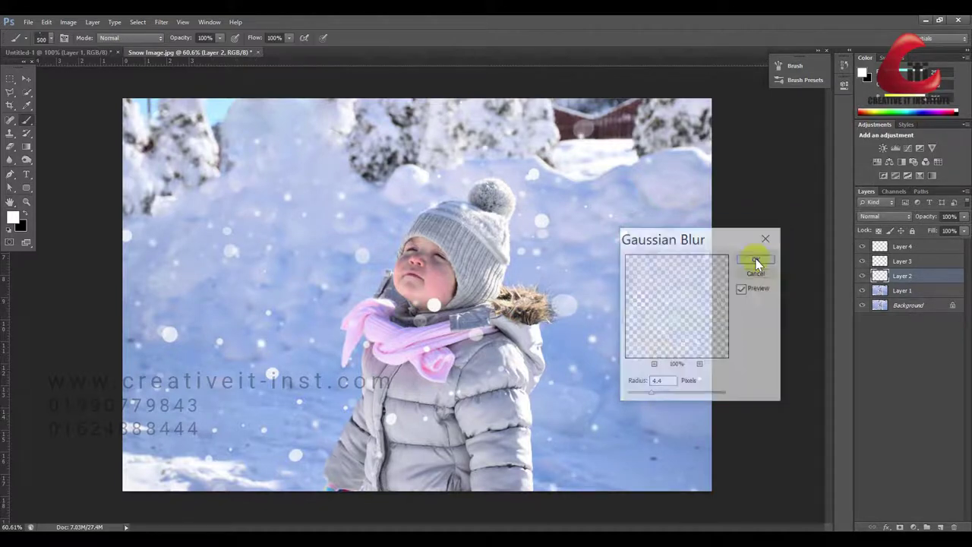
{"action": "left_click", "coordinate": [911, 262]}
{"action": "left_click", "coordinate": [161, 21]}
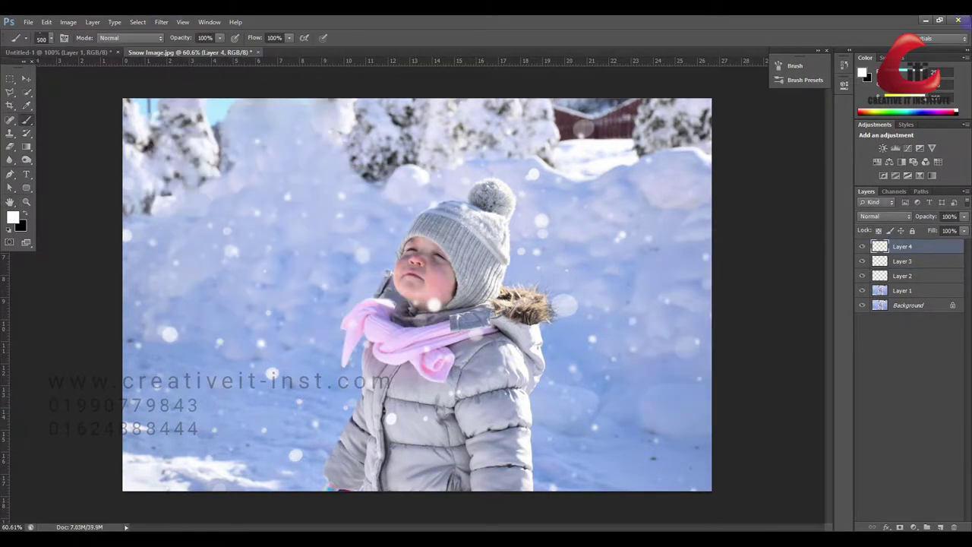
{"action": "left_click", "coordinate": [928, 279]}
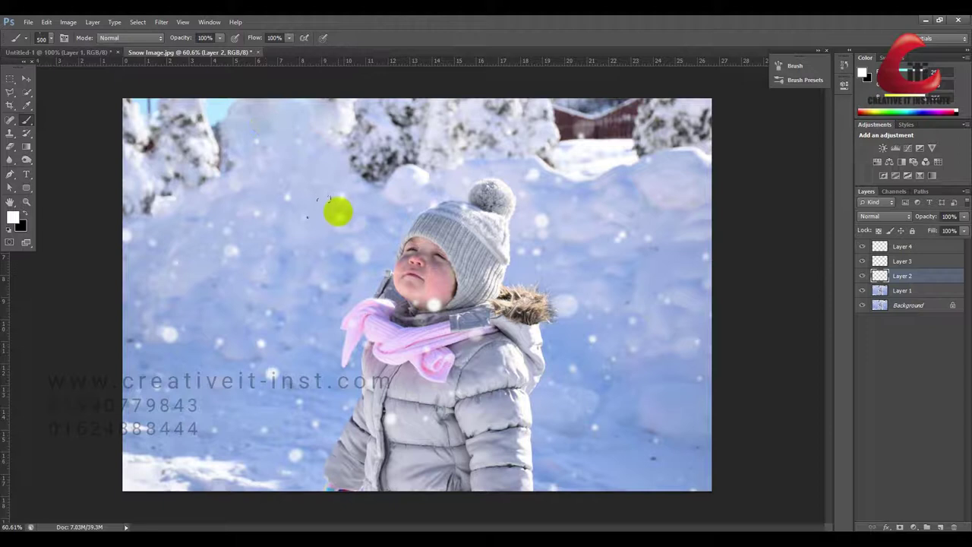
Step: Apply a 60° Motion Blur of about 33 pixels to the Layer 2 snowflakes
{"action": "left_click", "coordinate": [162, 22]}
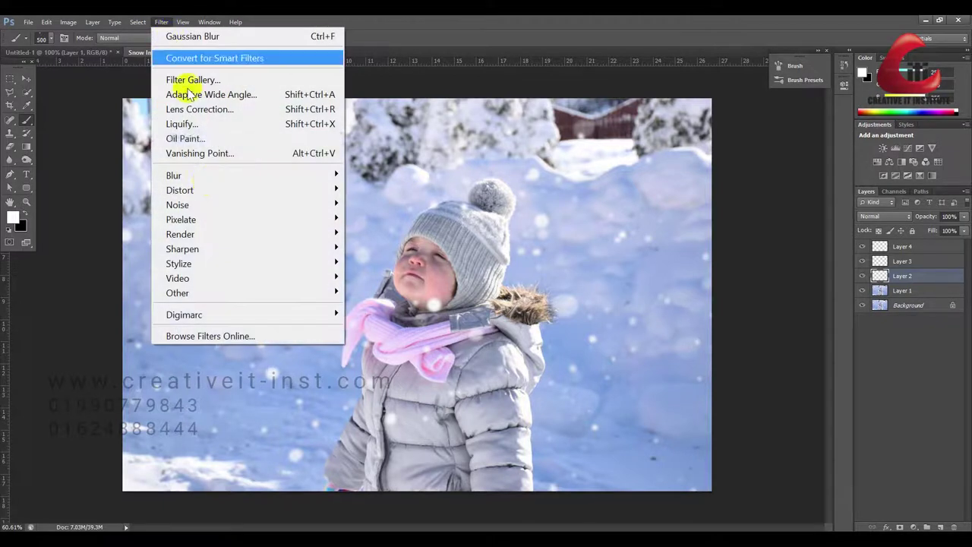
{"action": "mouse_move", "coordinate": [208, 181]}
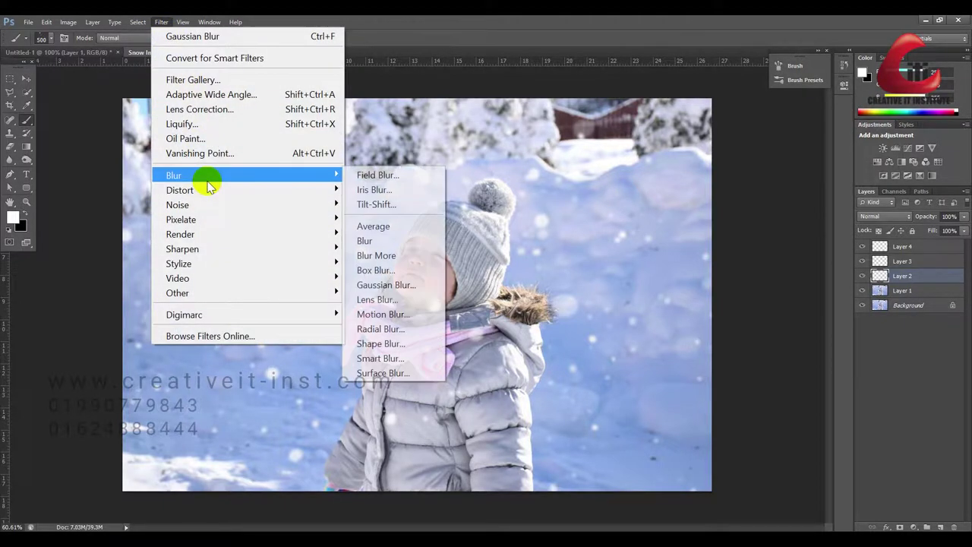
{"action": "left_click", "coordinate": [406, 313]}
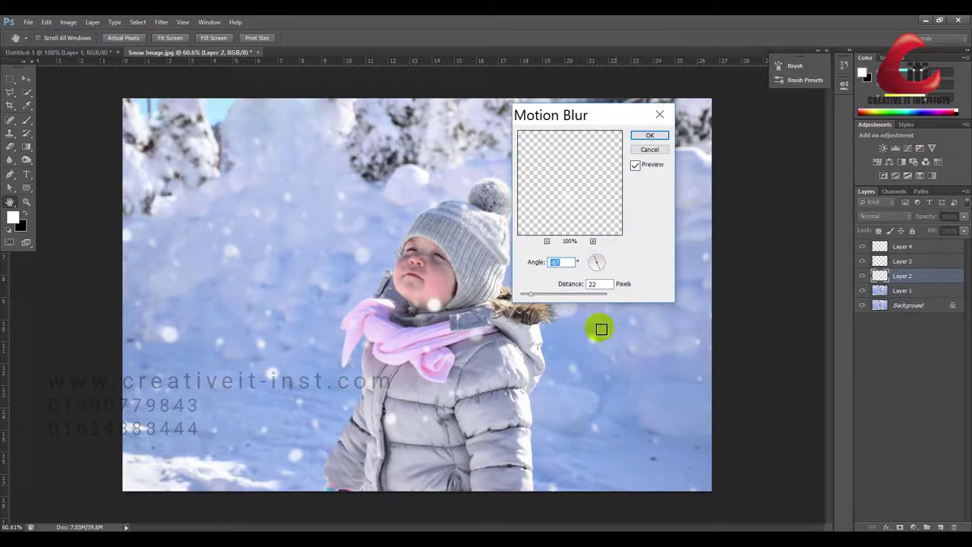
{"action": "left_click_drag", "start_coordinate": [568, 262], "coordinate": [538, 257]}
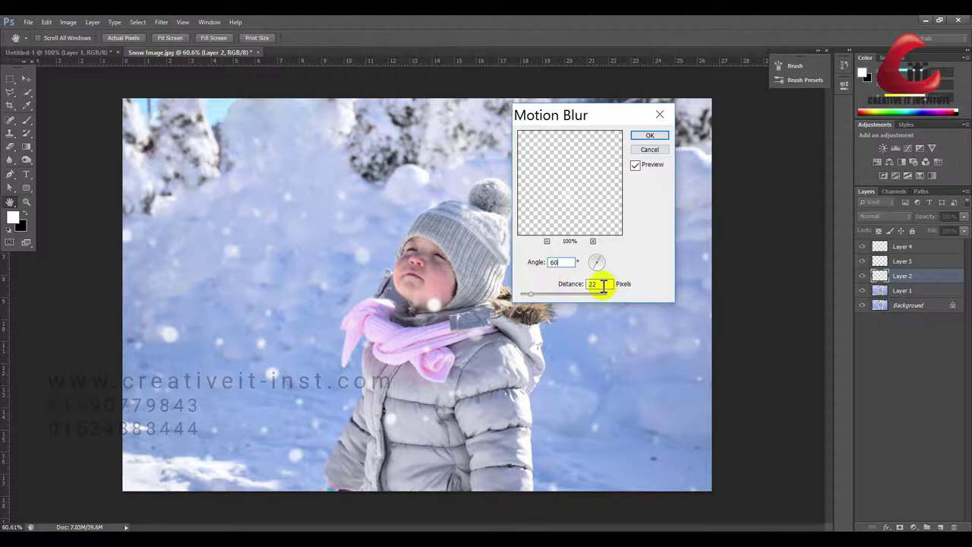
{"action": "left_click_drag", "start_coordinate": [602, 284], "coordinate": [582, 284]}
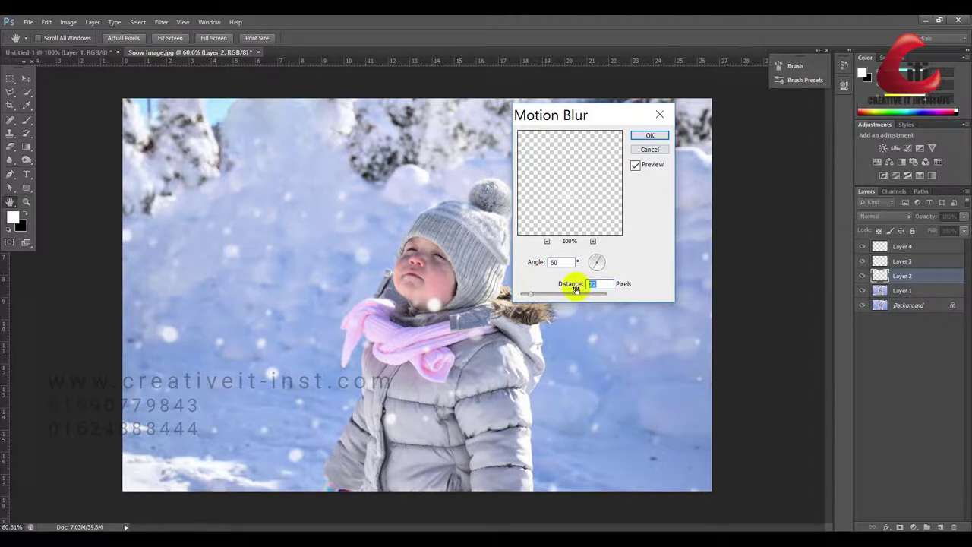
{"action": "type", "text": "60"}
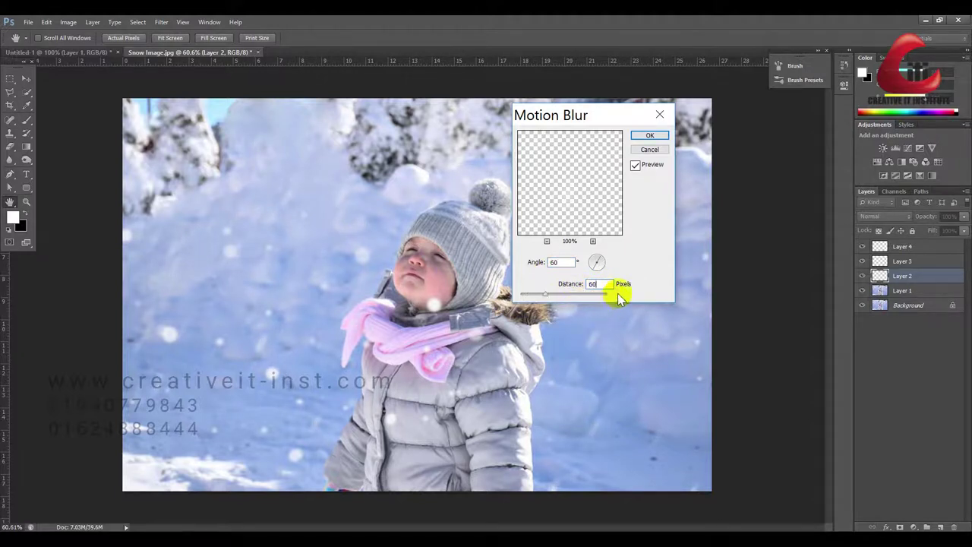
{"action": "left_click_drag", "start_coordinate": [523, 294], "coordinate": [539, 297]}
{"action": "left_click", "coordinate": [650, 136]}
Step: Apply the same 60° Motion Blur to the snowflakes on Layers 3 and 4
{"action": "left_click", "coordinate": [919, 265]}
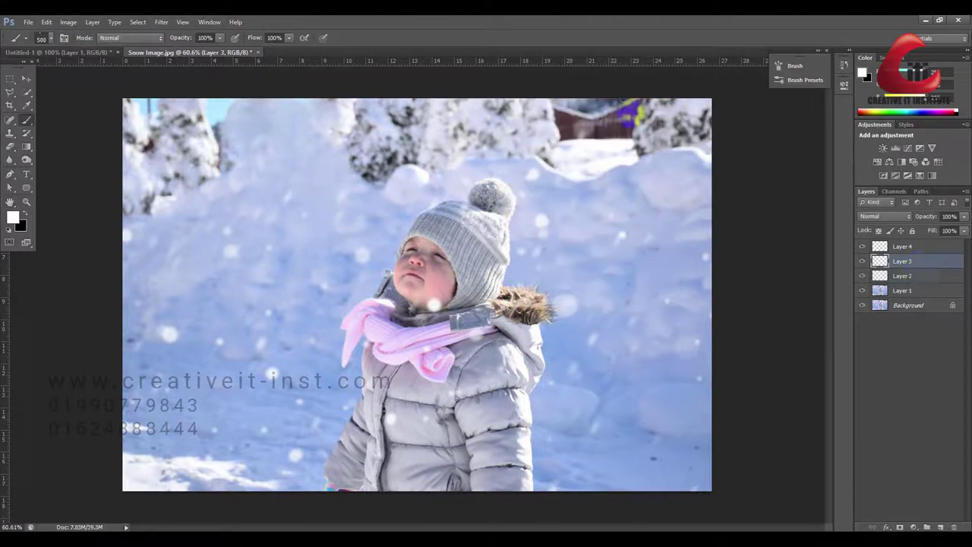
{"action": "left_click", "coordinate": [161, 22]}
{"action": "mouse_move", "coordinate": [185, 174]}
{"action": "left_click", "coordinate": [390, 312]}
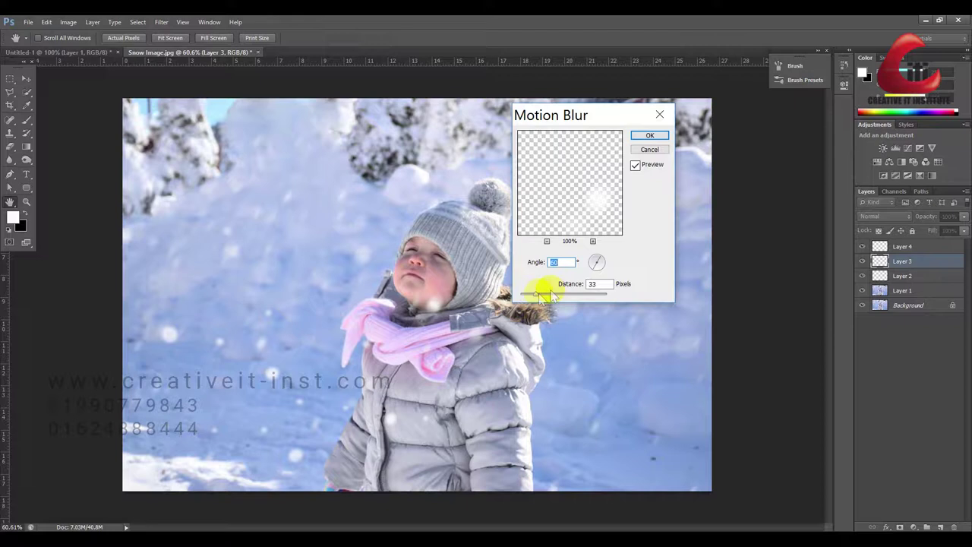
{"action": "left_click", "coordinate": [650, 135]}
{"action": "key", "text": "alt+bracketright"}
{"action": "left_click", "coordinate": [161, 22]}
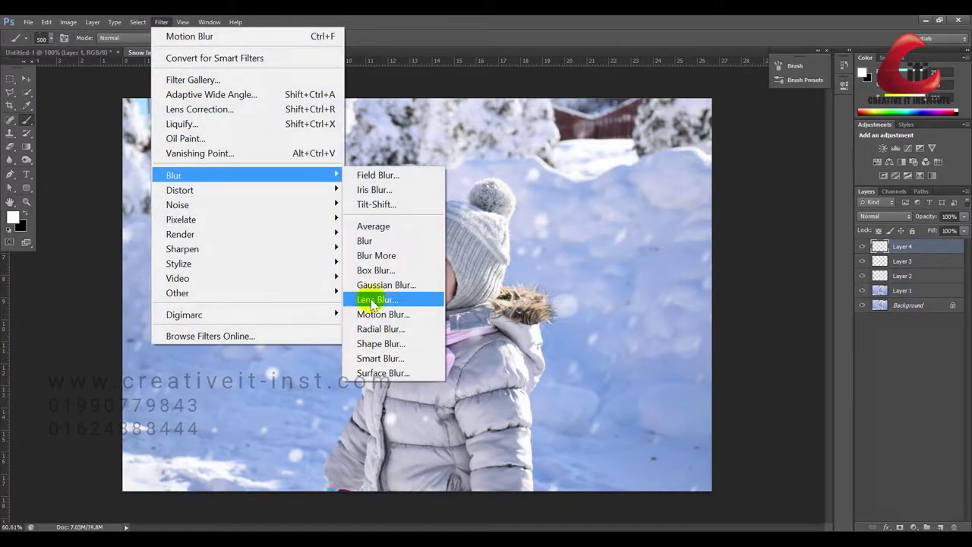
{"action": "left_click", "coordinate": [390, 312]}
{"action": "left_click", "coordinate": [650, 135]}
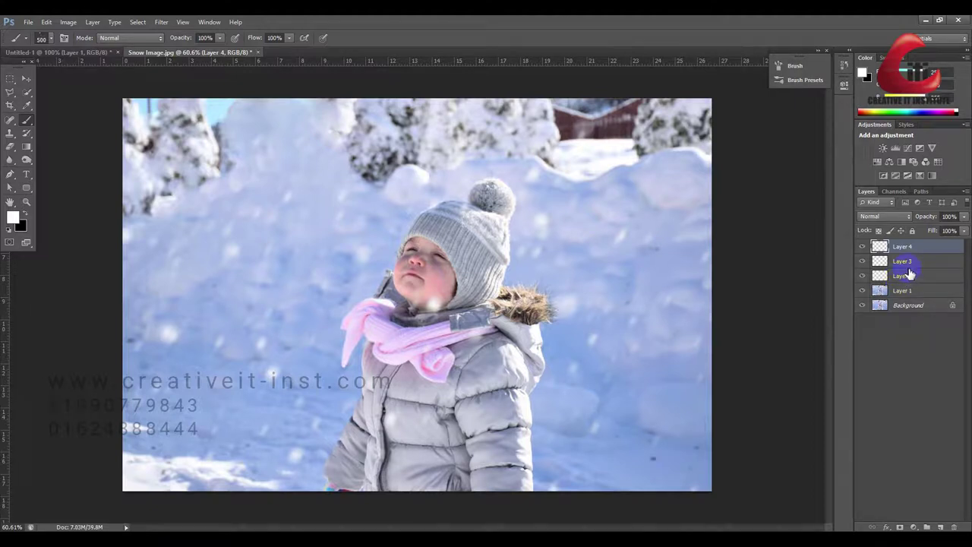
Step: Merge snow Layers 2–4 into Layer 4 and nudge the snow slightly down over the photo
{"action": "left_click", "coordinate": [921, 280]}
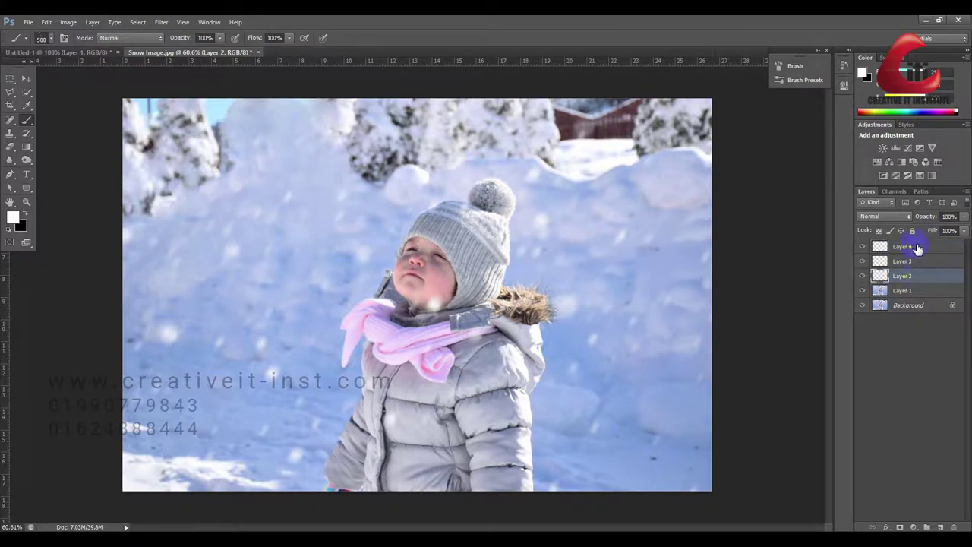
{"action": "left_click", "coordinate": [918, 248]}
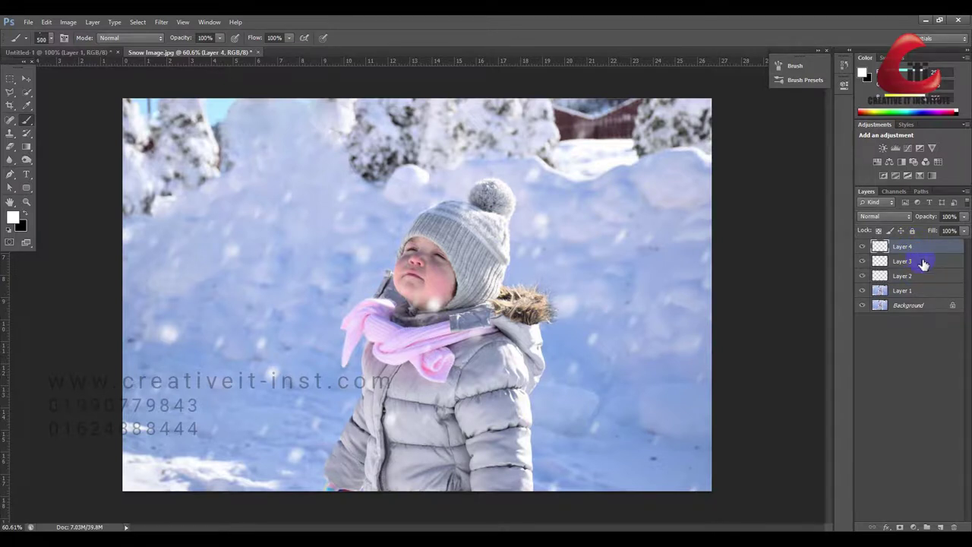
{"action": "left_click", "coordinate": [917, 277], "text": "shift"}
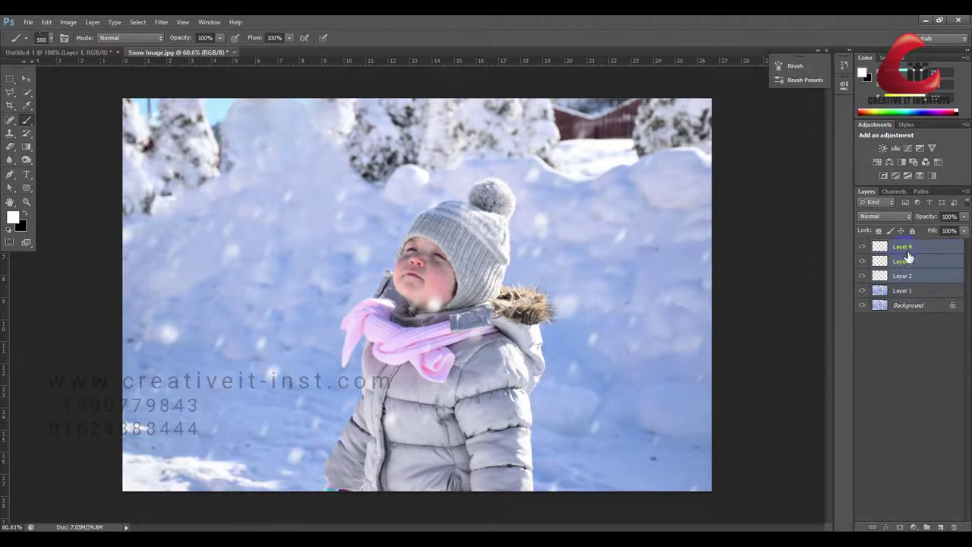
{"action": "key", "text": "ctrl+e"}
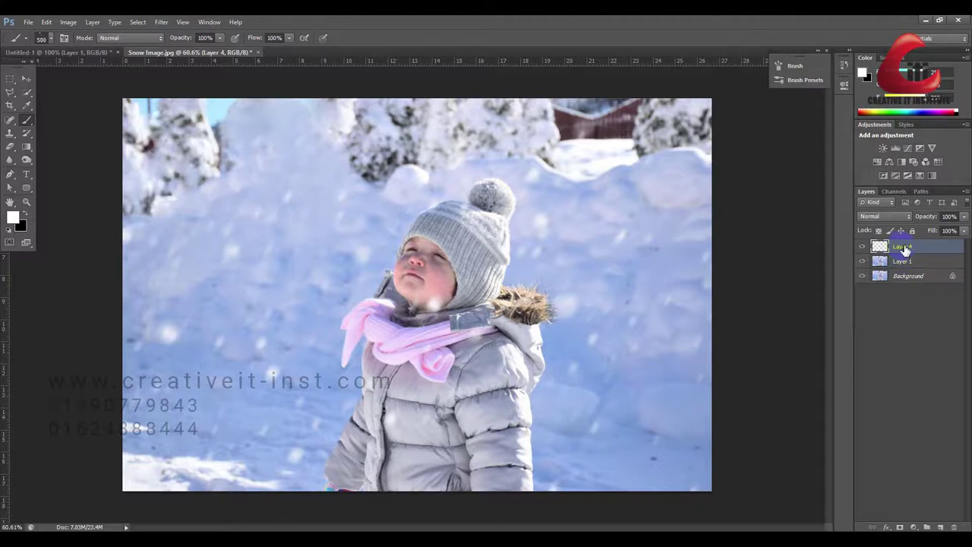
{"action": "left_click", "coordinate": [27, 78]}
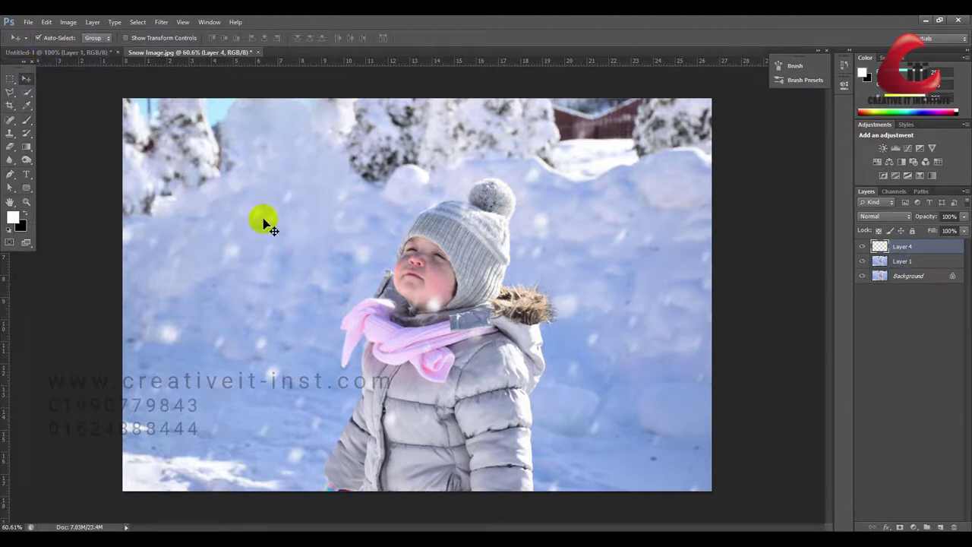
{"action": "mouse_move", "coordinate": [296, 220]}
{"action": "left_mouse_down"}
{"action": "mouse_move", "coordinate": [296, 240]}
{"action": "mouse_move", "coordinate": [295, 227]}
{"action": "left_mouse_up"}
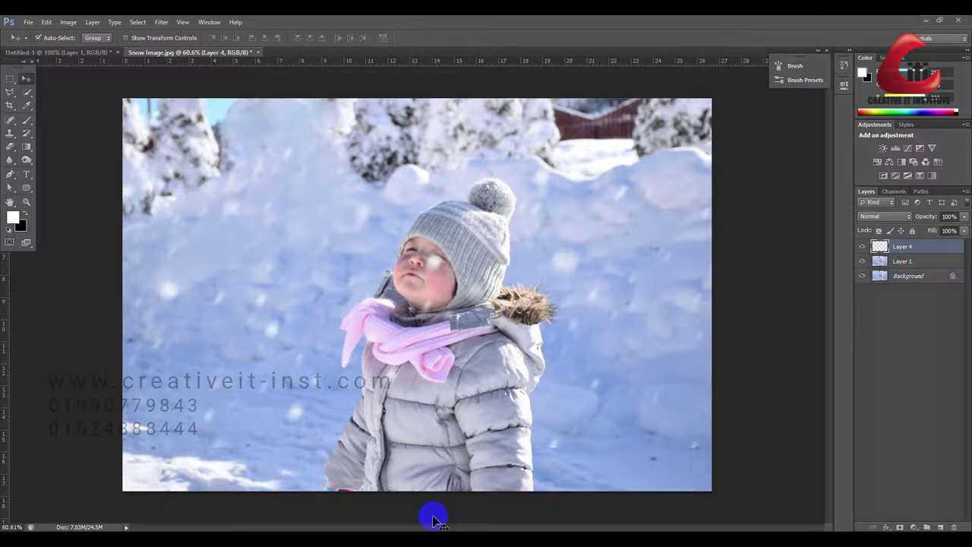
Step: Show the Timeline, duplicate the snow layer as Layer 4 copy, and zoom out
{"action": "left_click", "coordinate": [209, 22]}
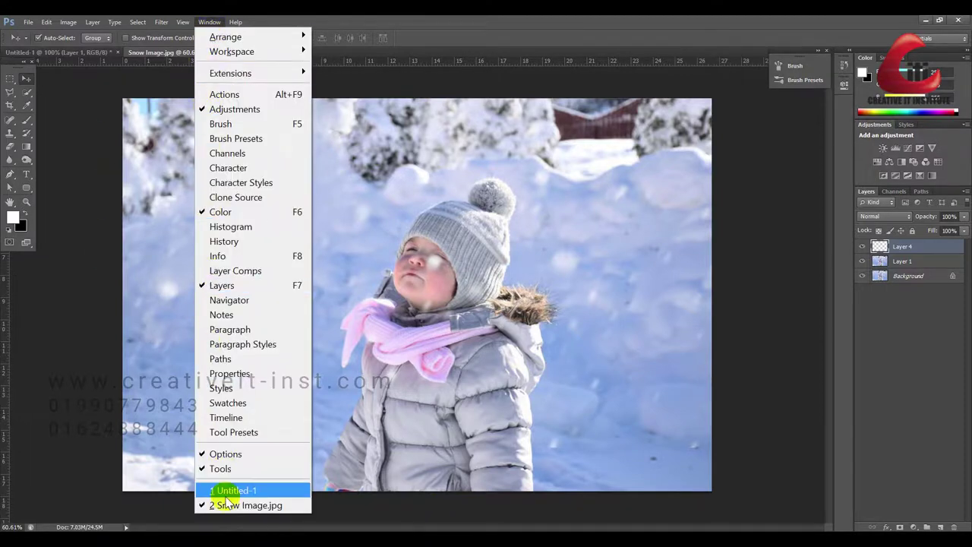
{"action": "left_click", "coordinate": [228, 418]}
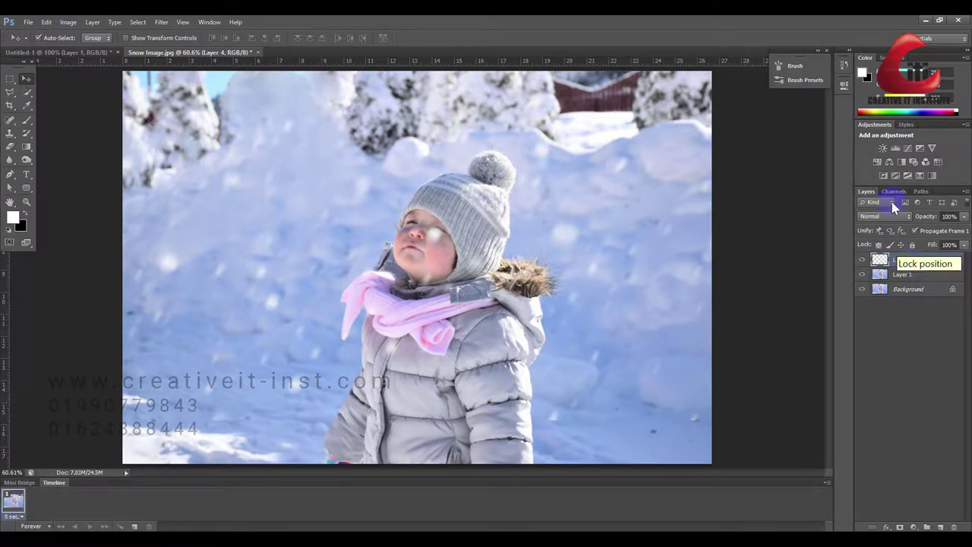
{"action": "key", "text": "ctrl+j"}
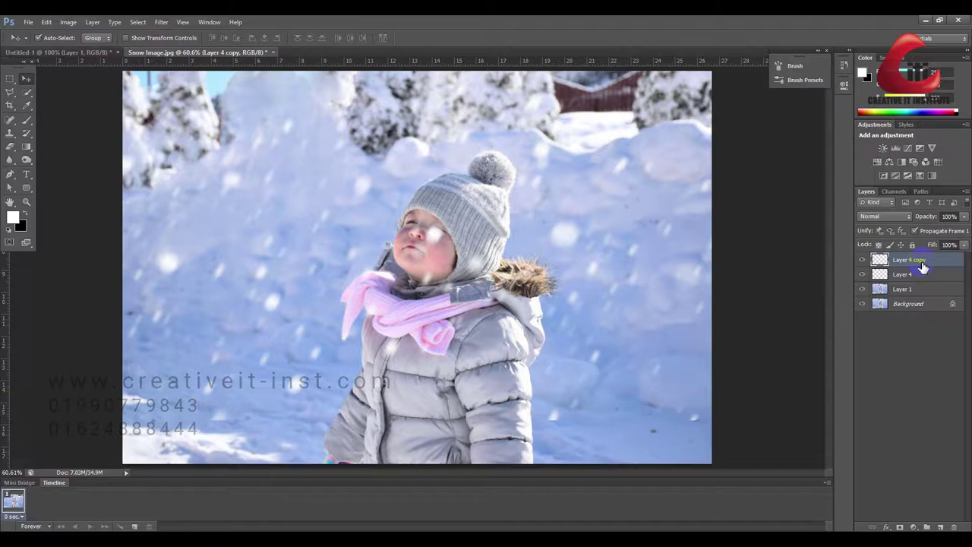
{"action": "left_click", "coordinate": [879, 259]}
{"action": "left_click", "coordinate": [16, 511]}
{"action": "key", "text": "ctrl+minus"}
{"action": "left_click", "coordinate": [439, 232]}
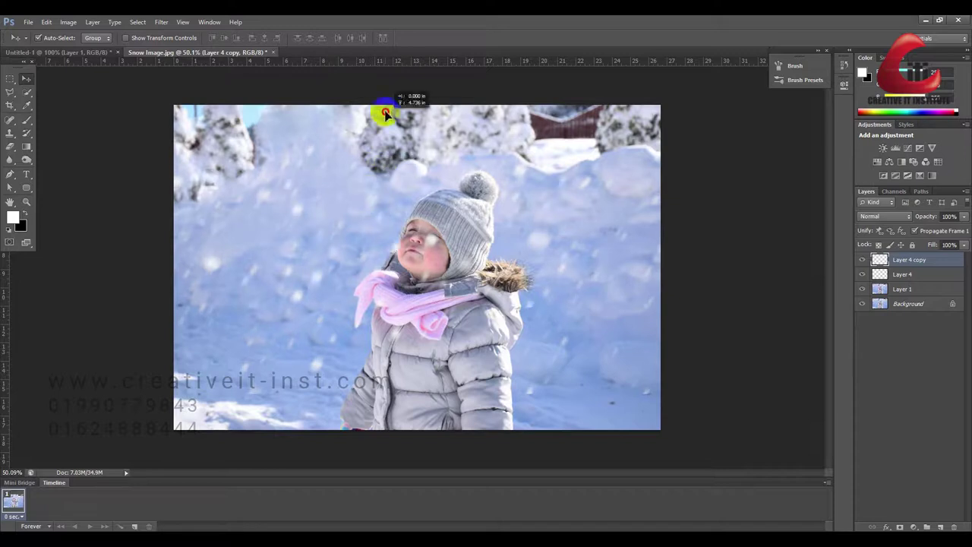
Step: Add a second frame where Layer 4's snow sits lower, then compare frames 1 and 2
{"action": "left_click", "coordinate": [132, 517]}
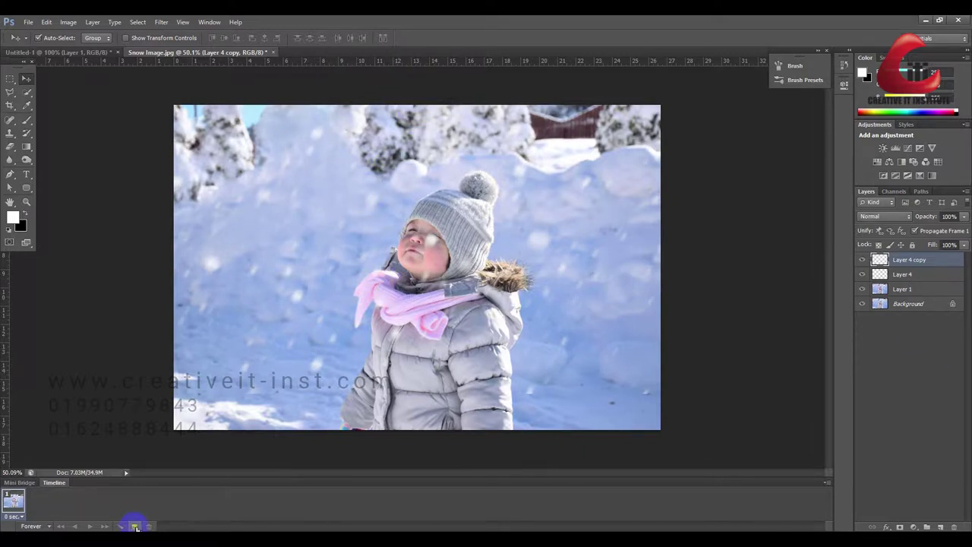
{"action": "left_click", "coordinate": [135, 526]}
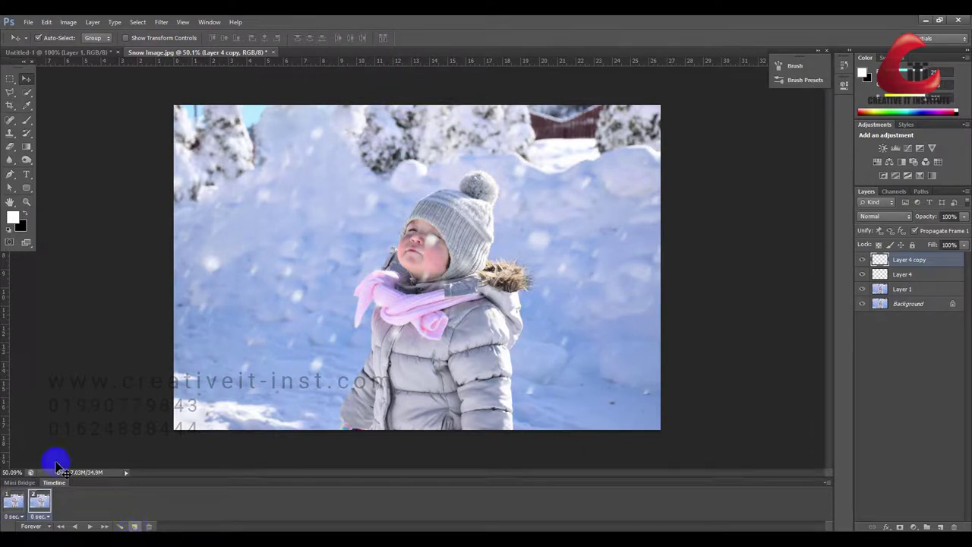
{"action": "left_click", "coordinate": [916, 279]}
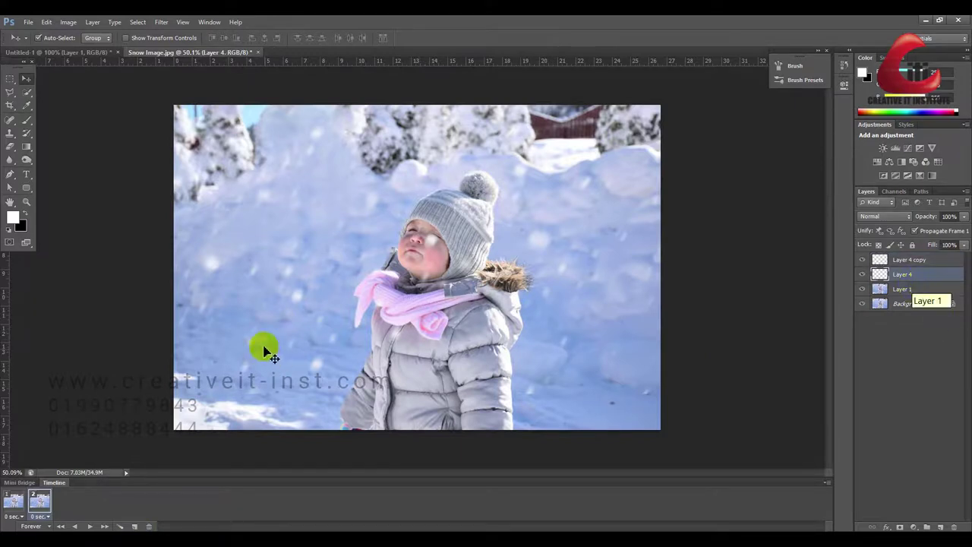
{"action": "left_click_drag", "start_coordinate": [325, 372], "coordinate": [316, 448]}
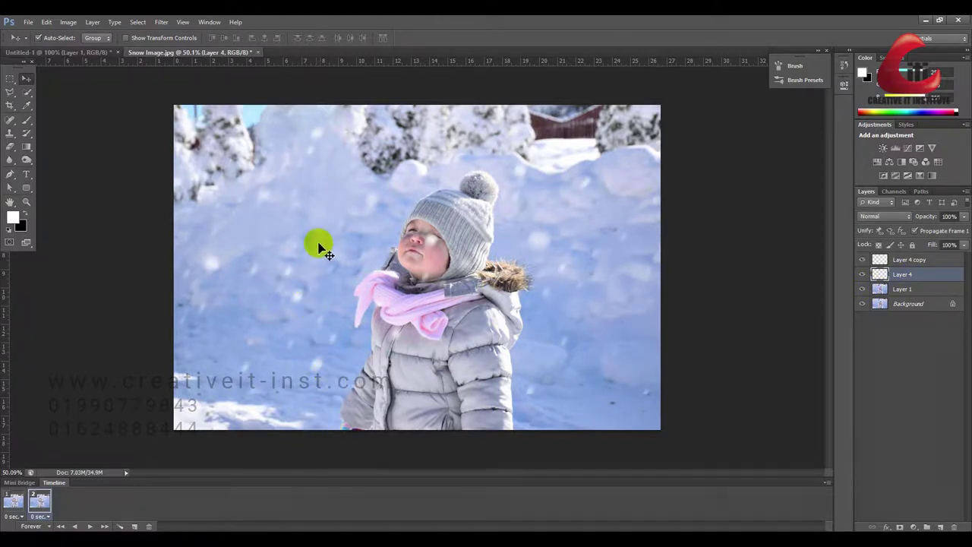
{"action": "left_click_drag", "start_coordinate": [319, 247], "coordinate": [339, 325]}
{"action": "left_click", "coordinate": [949, 244]}
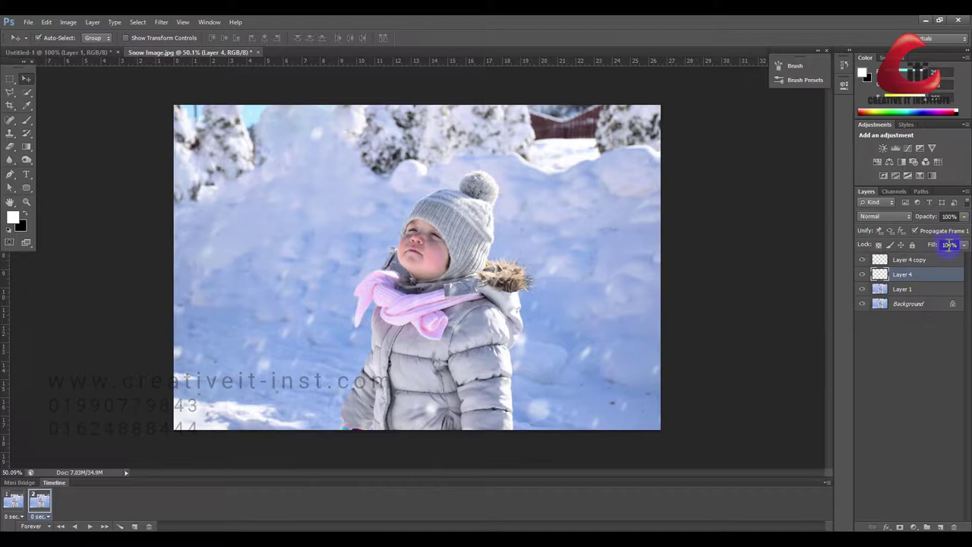
{"action": "left_click", "coordinate": [908, 262]}
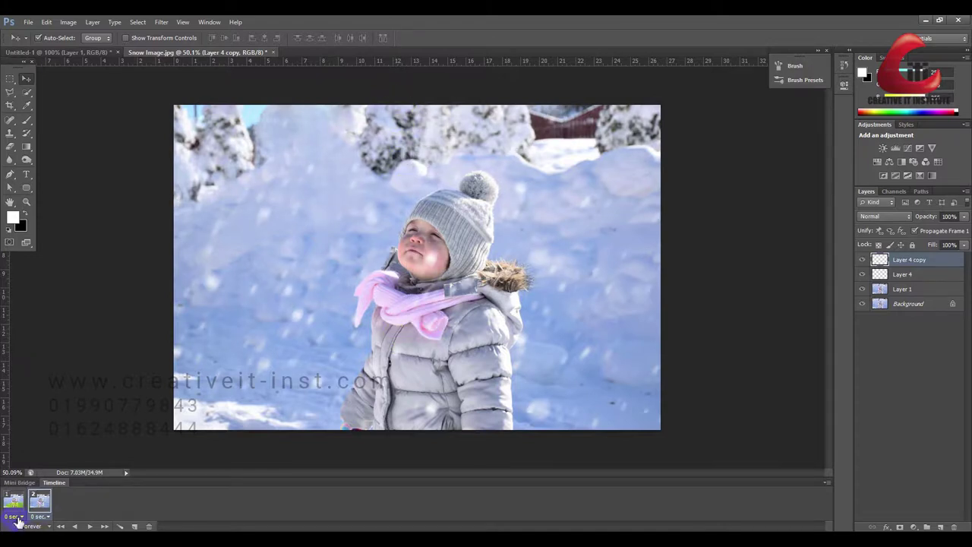
{"action": "left_click", "coordinate": [15, 501]}
{"action": "left_click", "coordinate": [40, 504]}
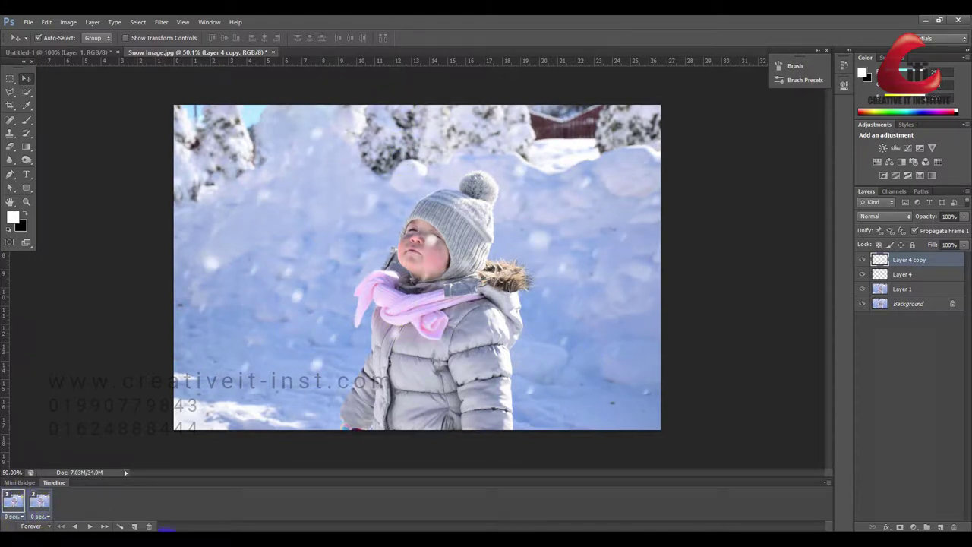
Step: Tween 10 in-between frames and give all 12 frames a 0.2-second delay
{"action": "left_click", "coordinate": [120, 526]}
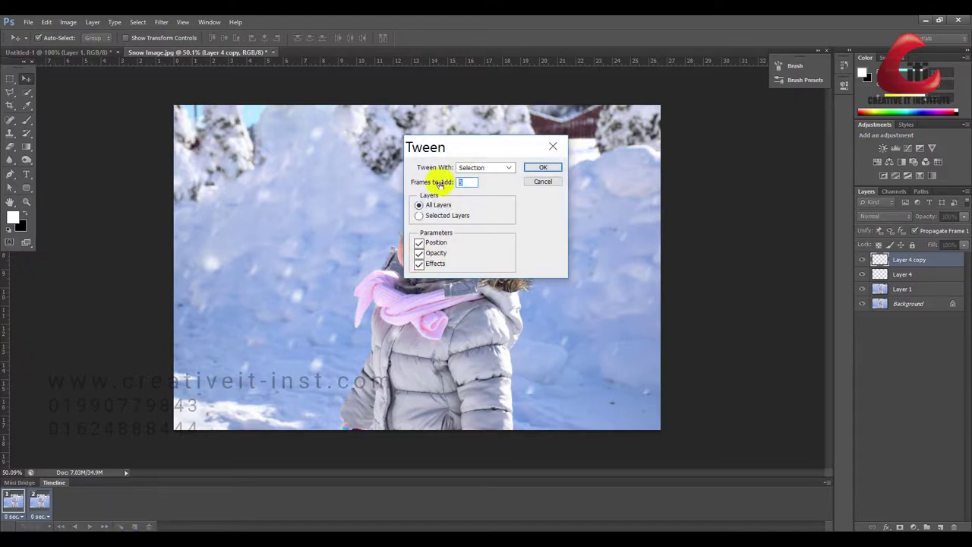
{"action": "left_click", "coordinate": [548, 166]}
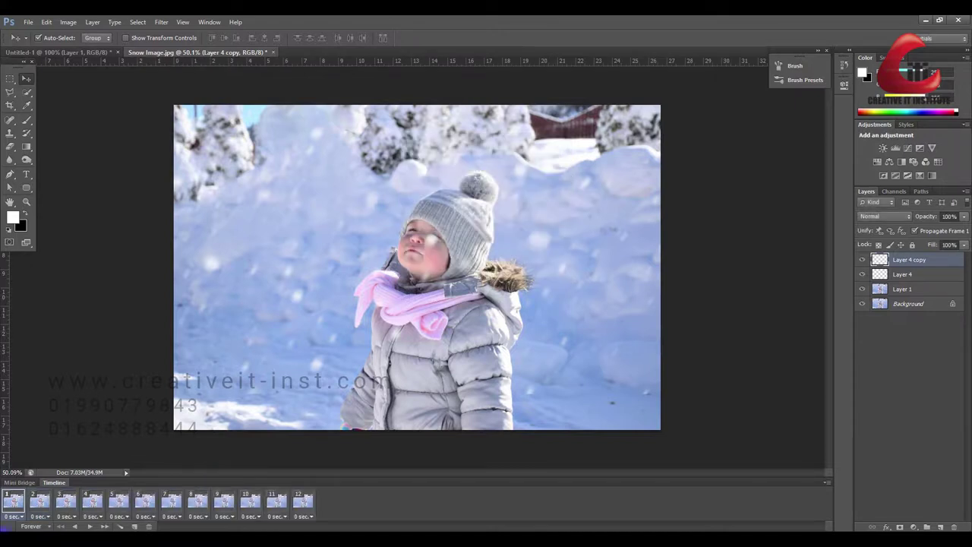
{"action": "left_click", "coordinate": [13, 503]}
{"action": "left_click", "coordinate": [296, 502], "text": "shift"}
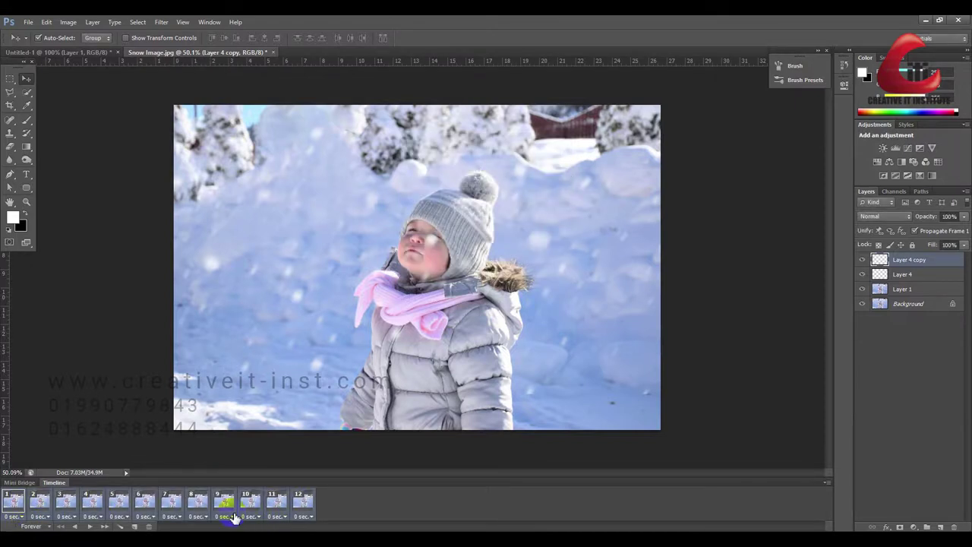
{"action": "left_click", "coordinate": [21, 517]}
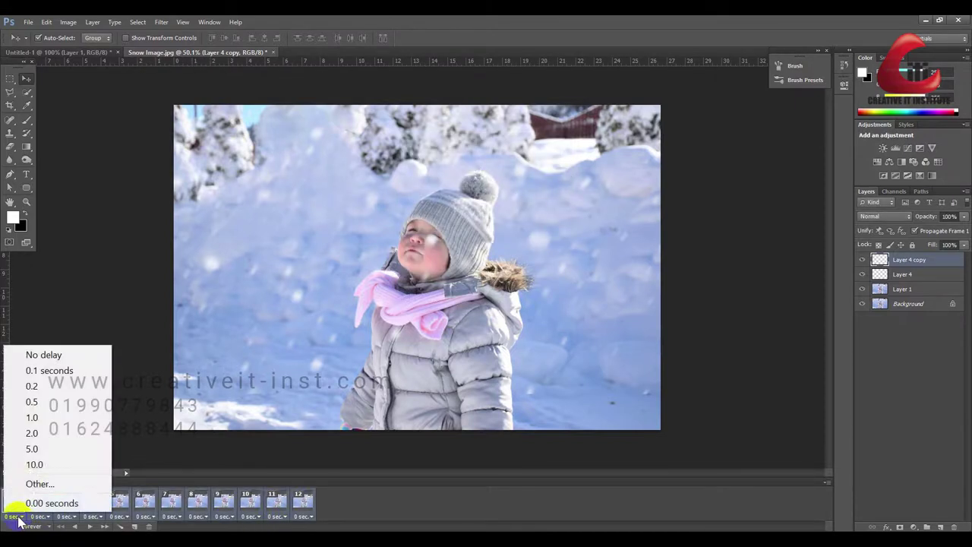
{"action": "left_click", "coordinate": [35, 385]}
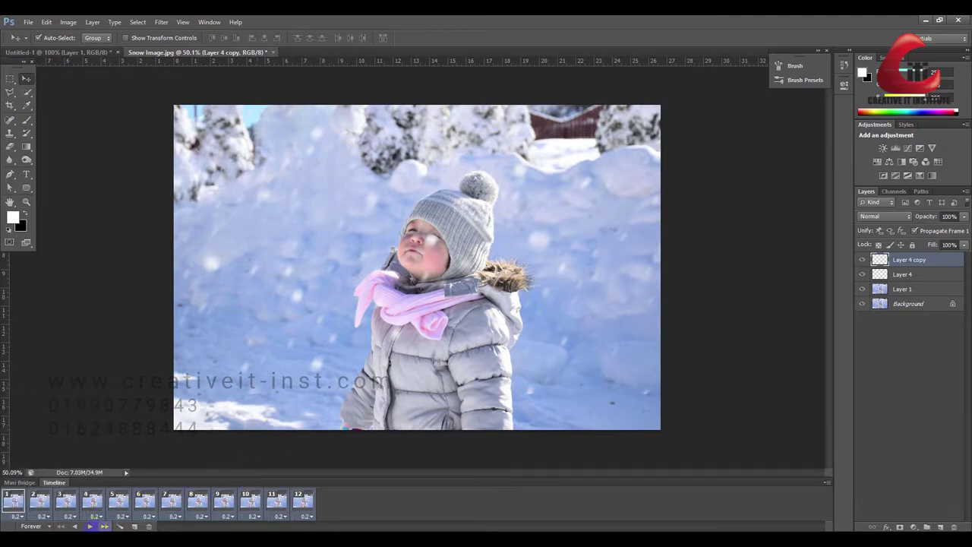
Step: Play and stop the animation preview, returning to frame 1
{"action": "left_click", "coordinate": [90, 527]}
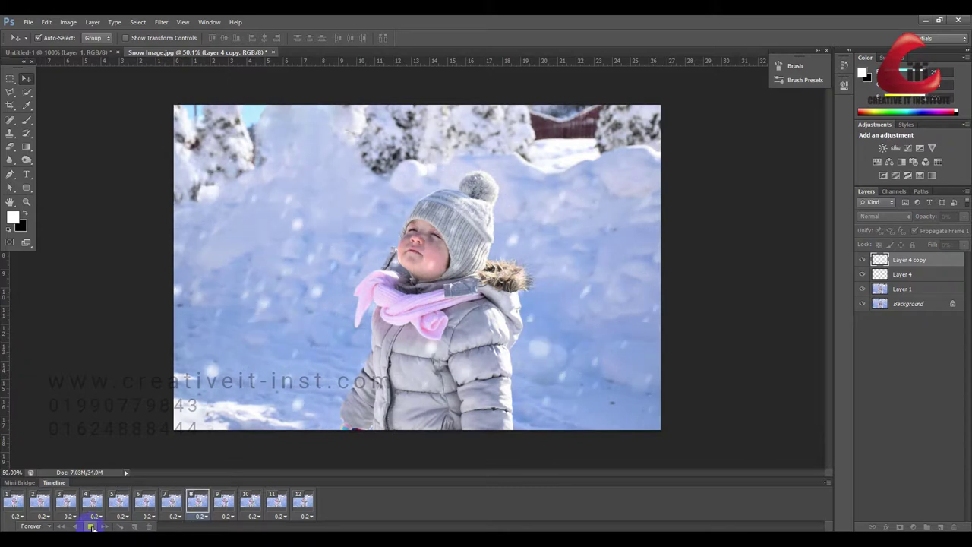
{"action": "left_click", "coordinate": [92, 526]}
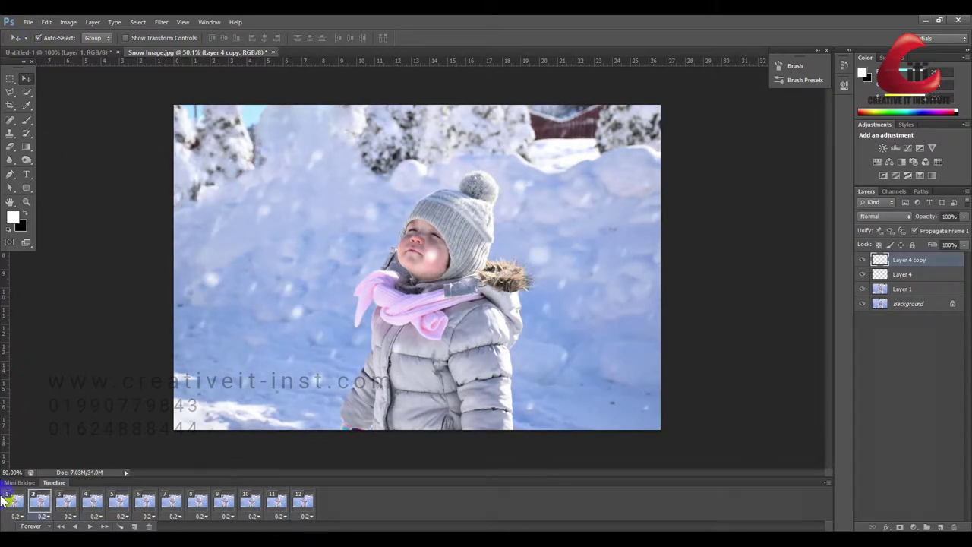
{"action": "left_click", "coordinate": [4, 499]}
Step: In Save for Web, switch to the 4-Up view and set the output format to GIF
{"action": "left_click", "coordinate": [302, 501], "text": "shift"}
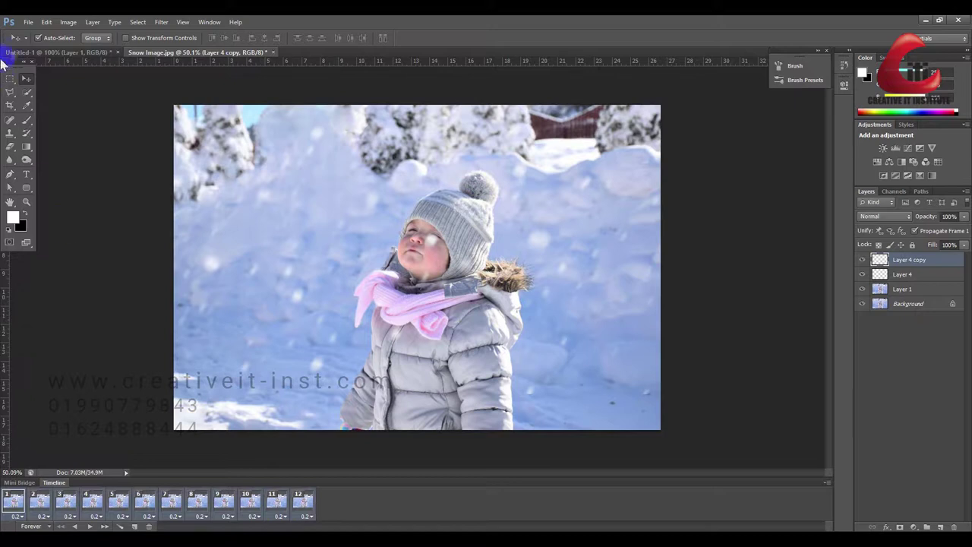
{"action": "left_click", "coordinate": [29, 21]}
{"action": "left_click", "coordinate": [60, 232]}
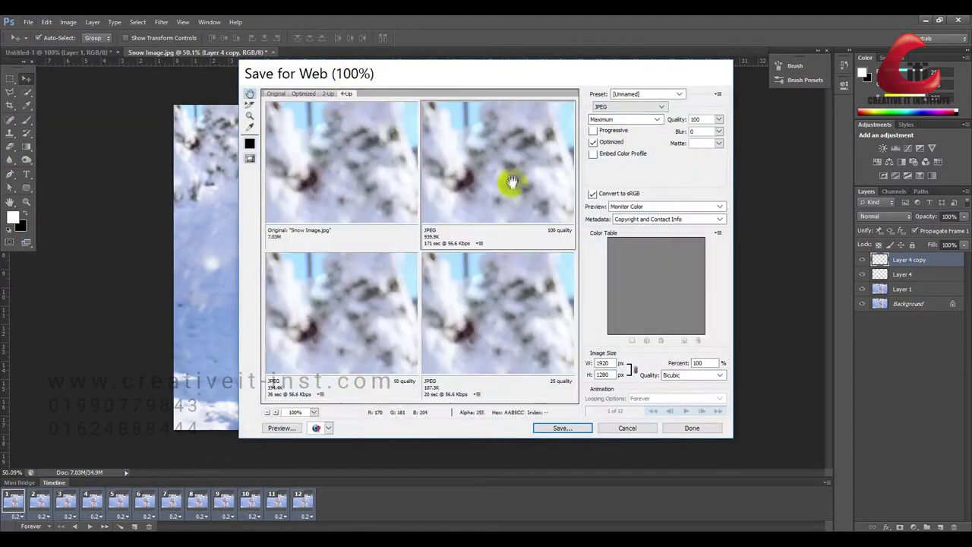
{"action": "left_click", "coordinate": [630, 108]}
{"action": "left_click", "coordinate": [632, 114]}
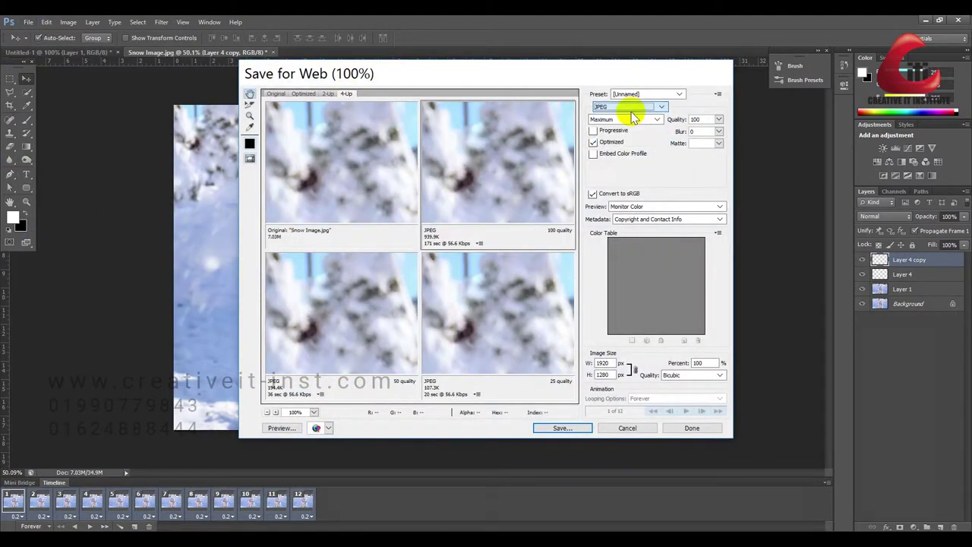
{"action": "left_click", "coordinate": [626, 108]}
{"action": "left_click", "coordinate": [628, 116]}
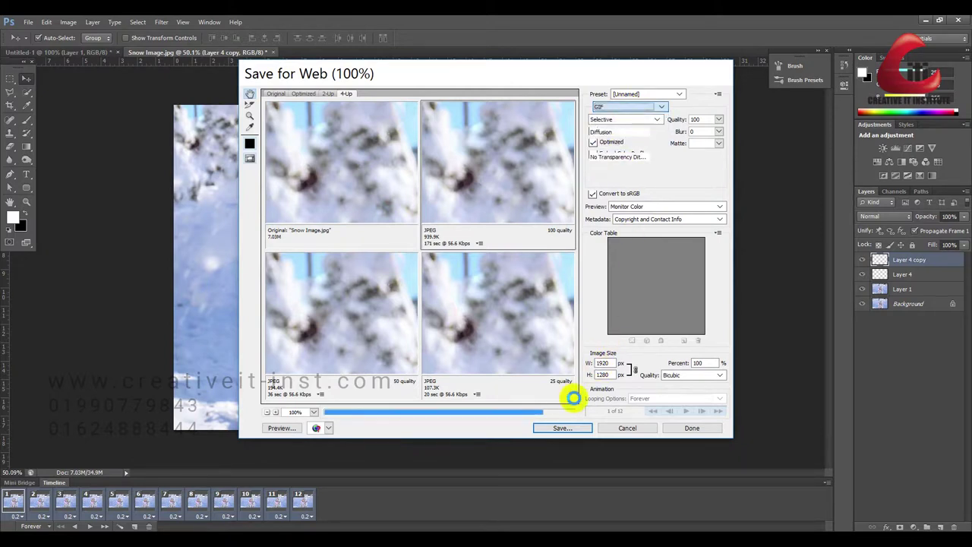
Step: Save the animation as Snow-Image.gif on the Desktop, then minimise Photoshop
{"action": "left_click", "coordinate": [563, 428]}
{"action": "left_click", "coordinate": [461, 445]}
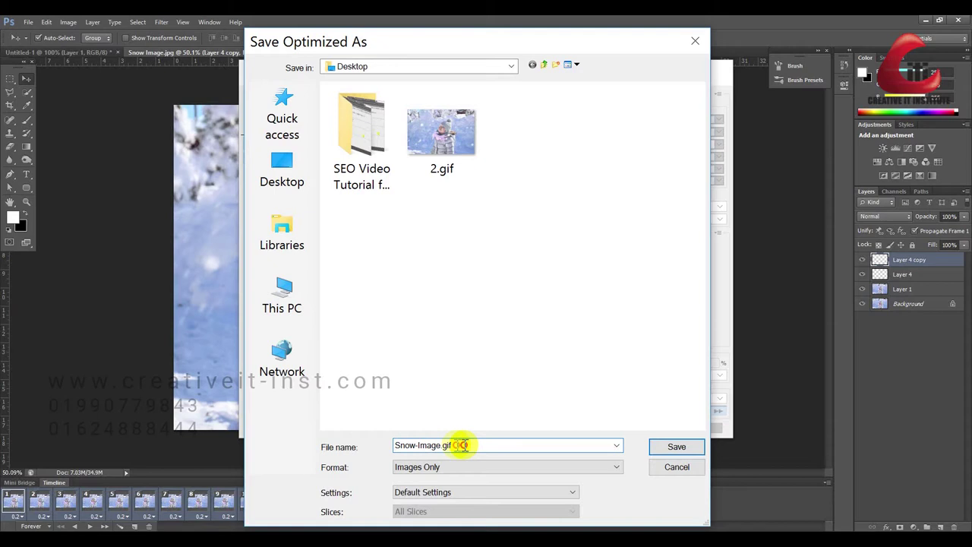
{"action": "left_click", "coordinate": [668, 447]}
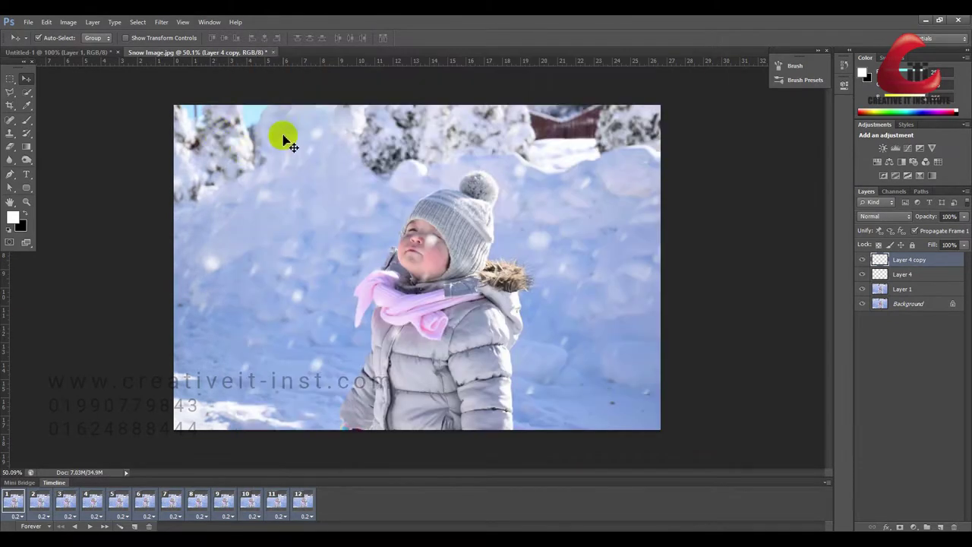
{"action": "left_click", "coordinate": [926, 20]}
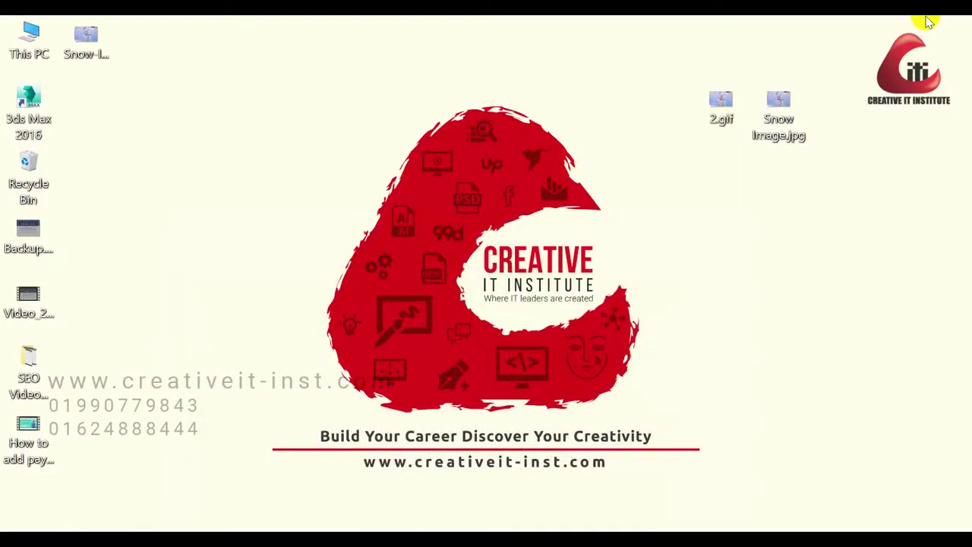
Step: Open Snow-Image.gif from the desktop in Windows Photos to watch the falling snow
{"action": "double_click", "coordinate": [82, 44]}
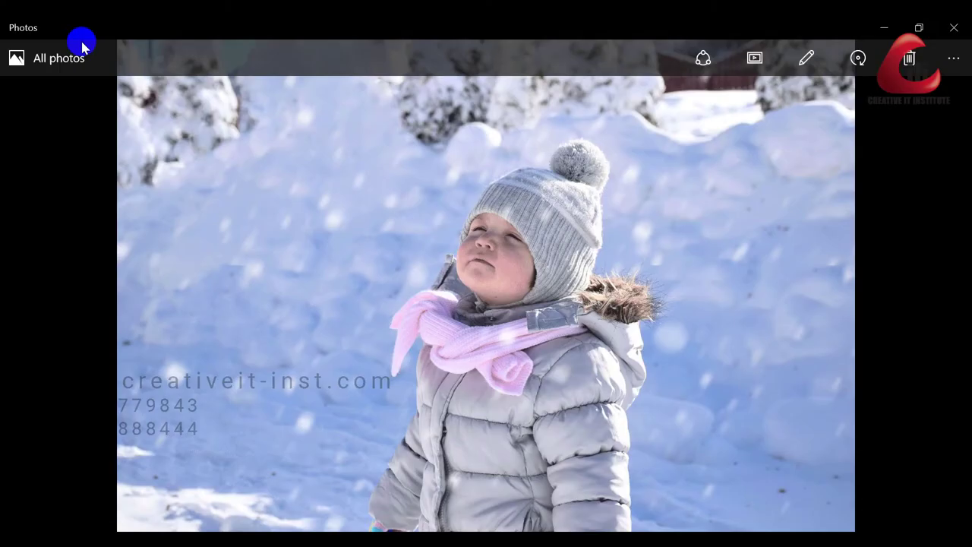